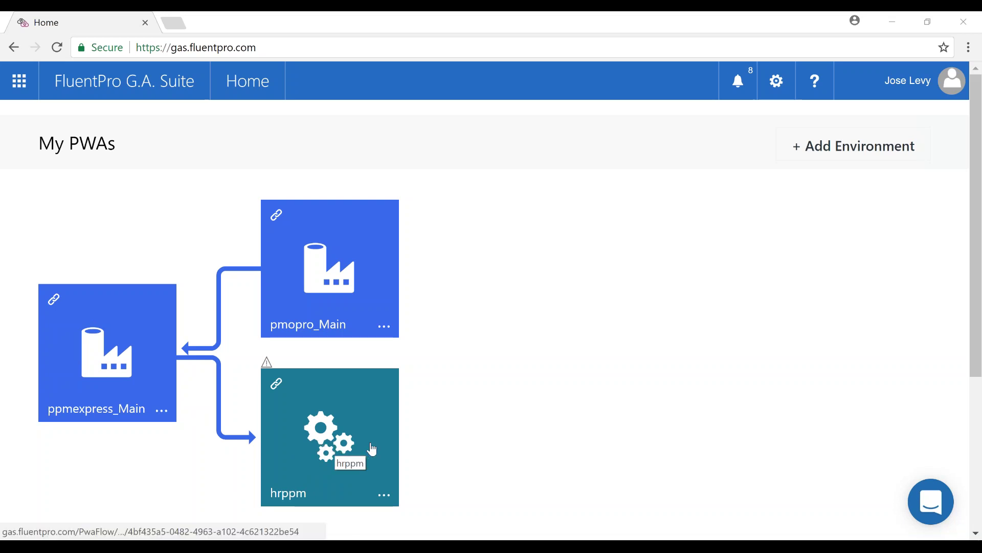
Review the My PWAs list on the environment management page and return to the home page
click(775, 80)
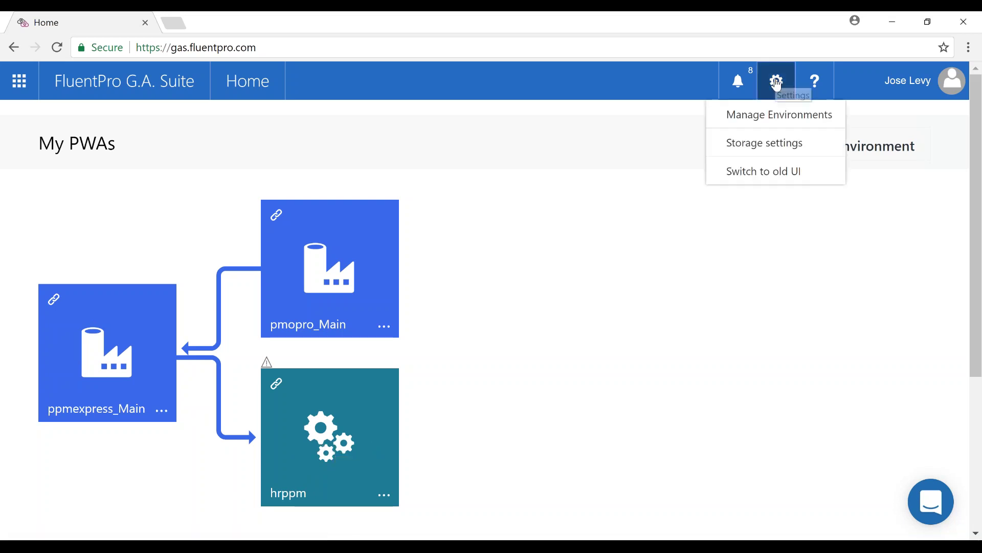
click(766, 117)
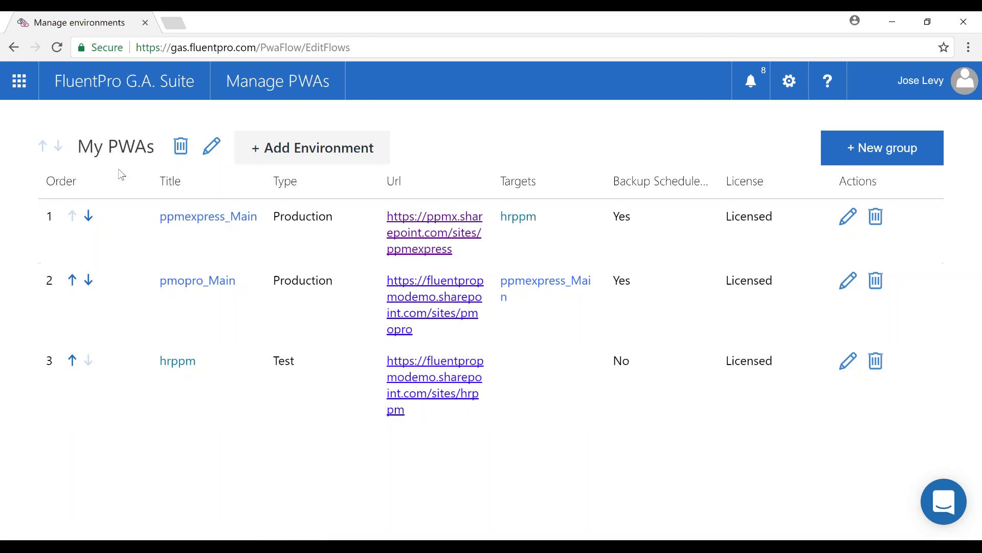
click(134, 92)
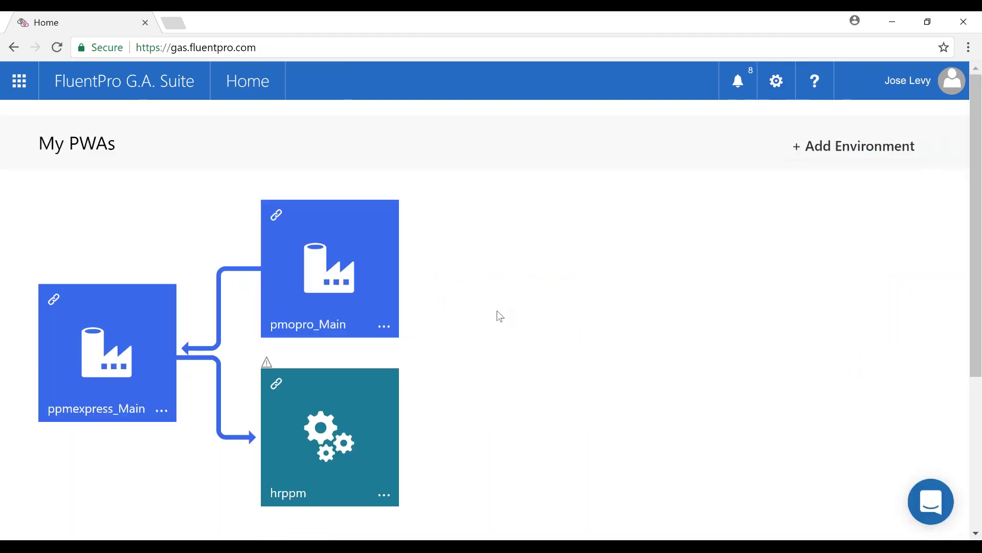
scroll(500, 317, down, 2)
scroll(501, 318, up, 2)
Open the ppmexpress_Main environment, check the hrppm entry's subpages in the environment list, and leave ppmexpress_Main expanded
click(115, 349)
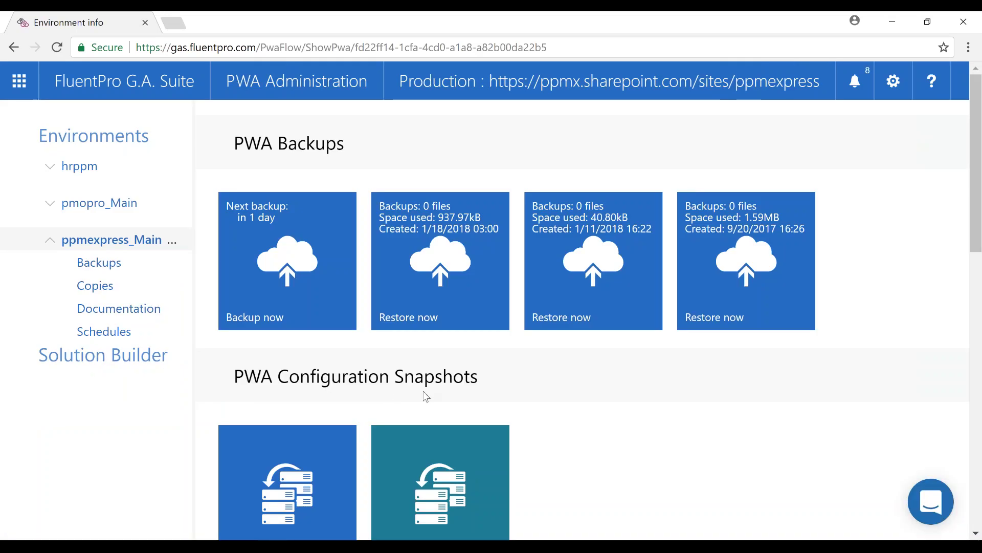
click(51, 242)
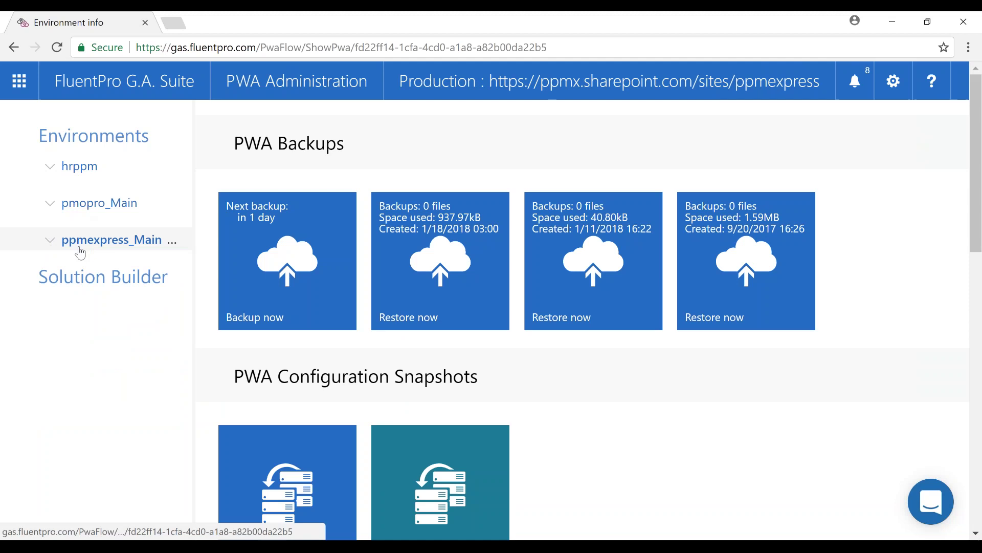
click(52, 173)
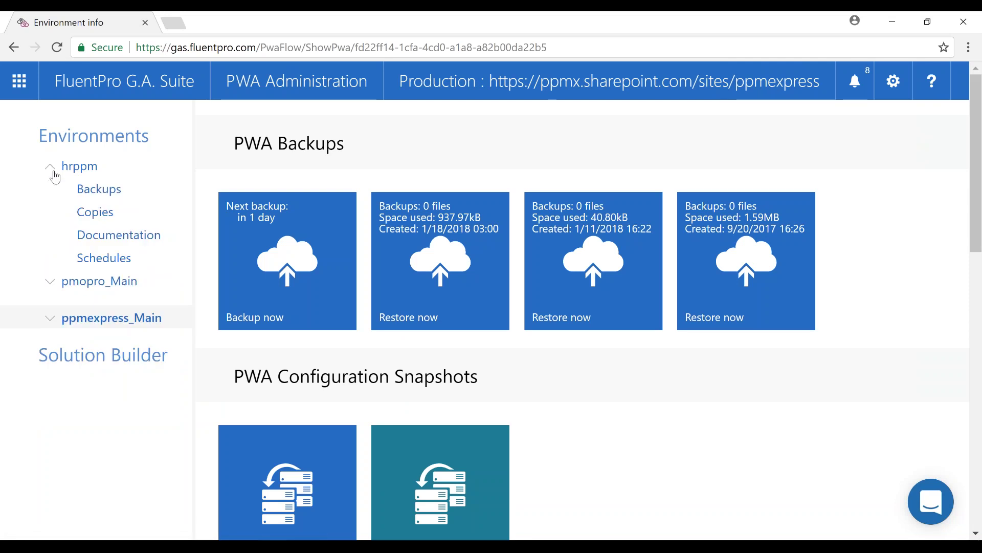
click(52, 173)
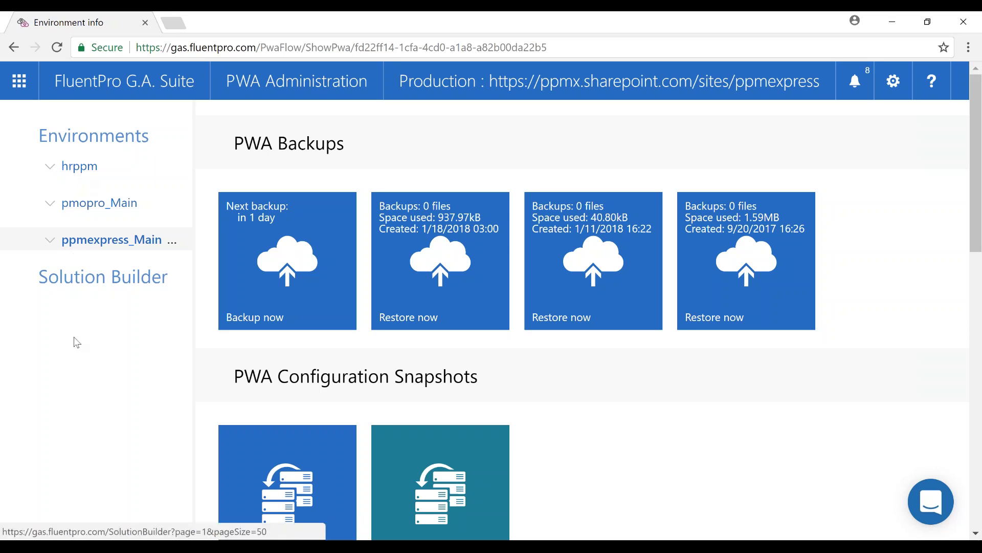
scroll(111, 337, down, 1)
scroll(110, 316, up, 1)
click(51, 246)
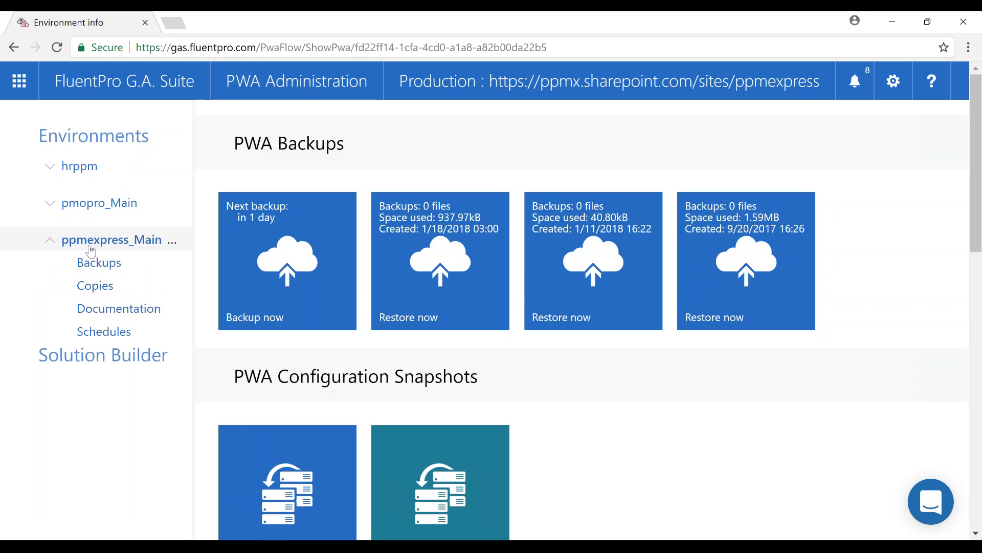
Examine the backup, configuration snapshot and data snapshot options of the ppmexpress_Main environment
scroll(118, 261, down, 1)
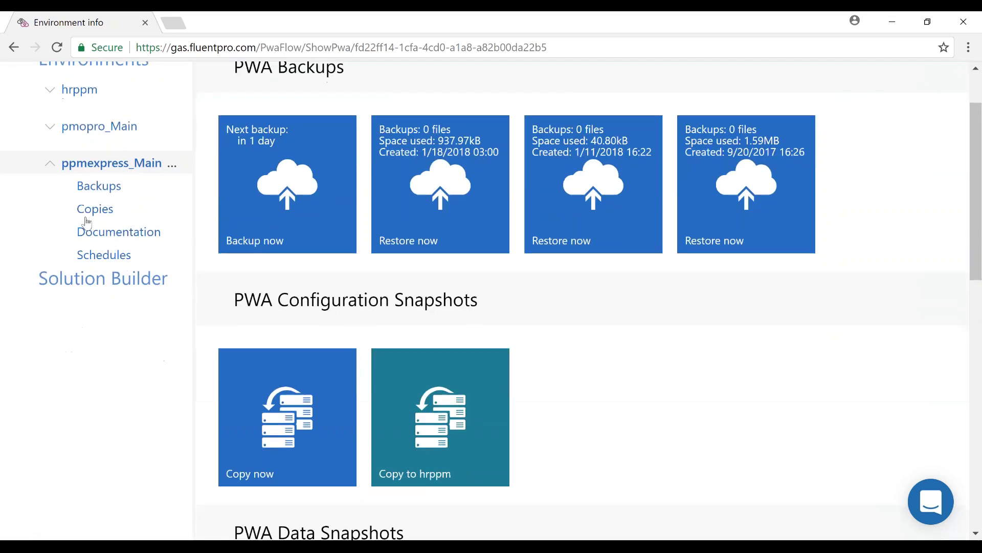
scroll(262, 309, down, 1)
scroll(262, 309, up, 2)
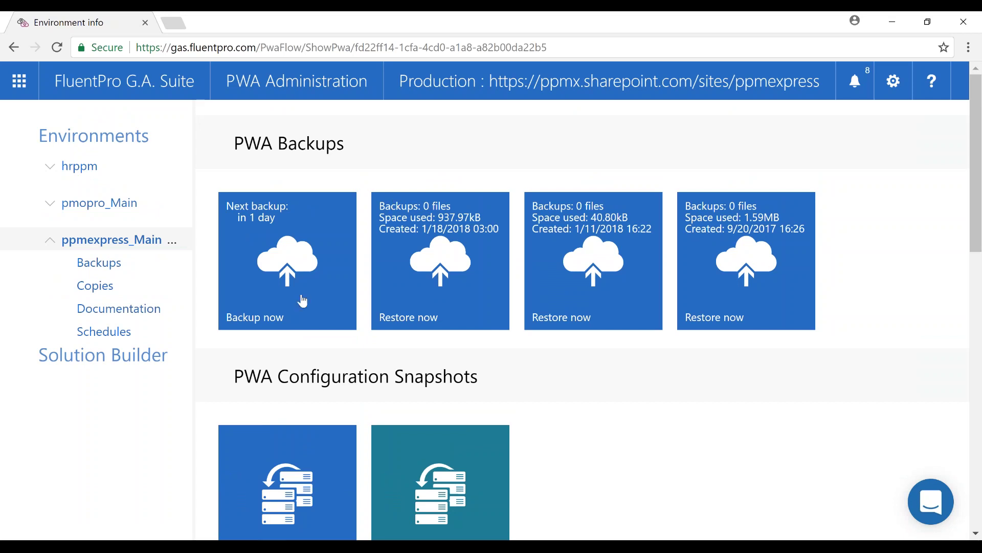
scroll(358, 353, down, 2)
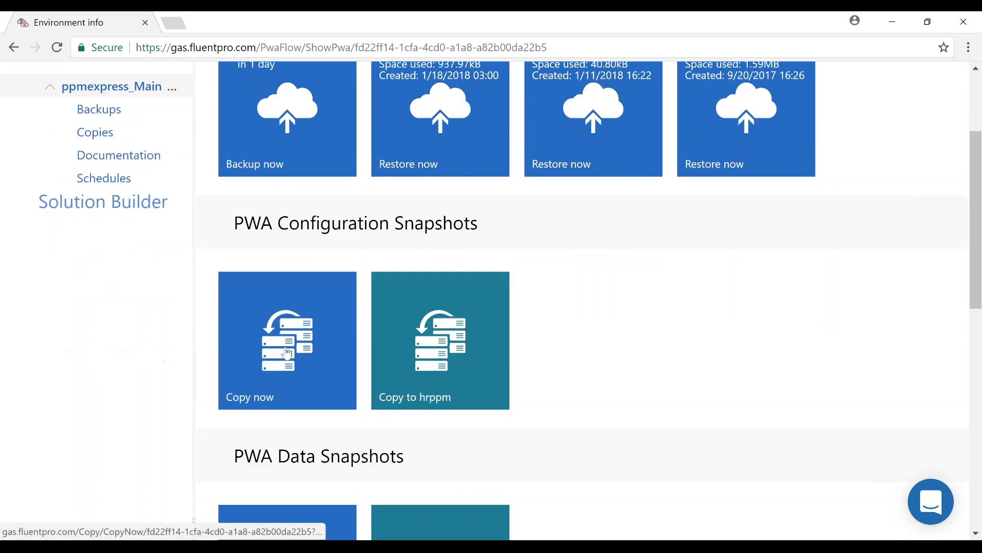
scroll(184, 327, down, 1)
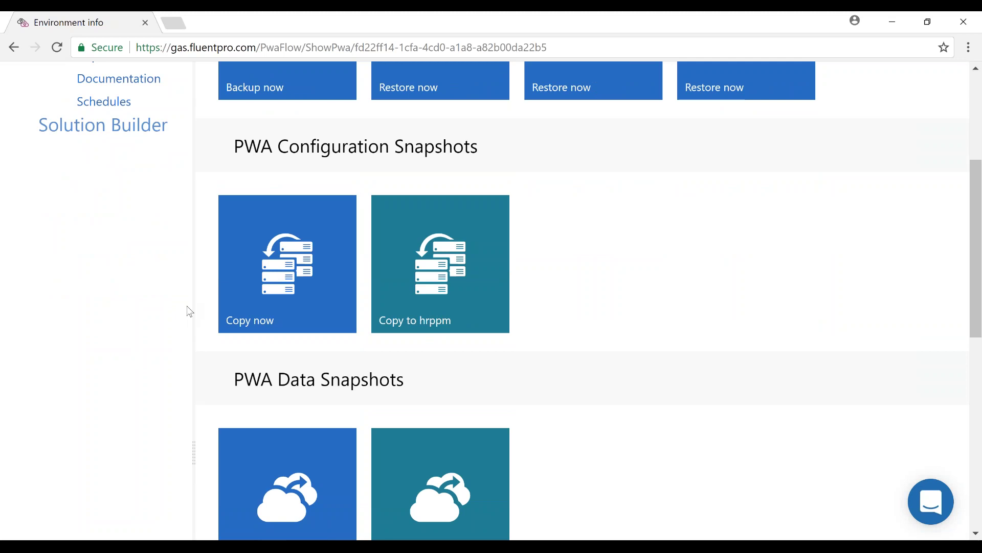
scroll(164, 271, down, 3)
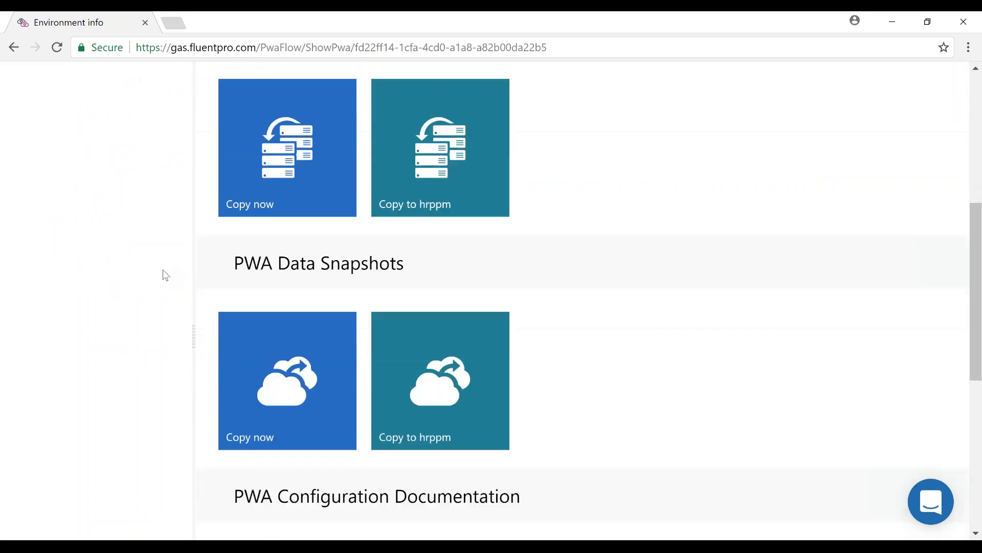
scroll(169, 266, up, 3)
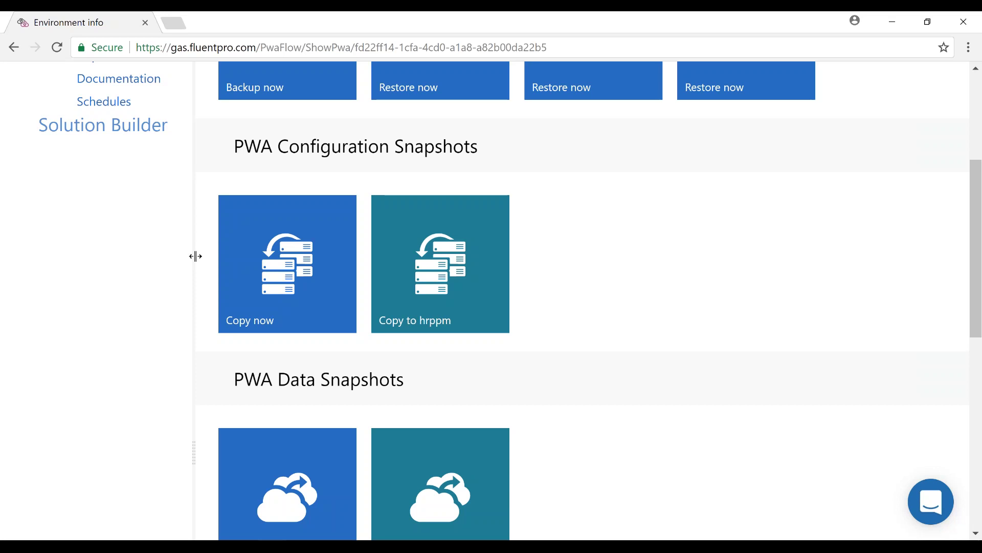
Review the form for copying ppmexpress_Main's PWA configuration to hrppm, and leave it without starting the copy
click(429, 290)
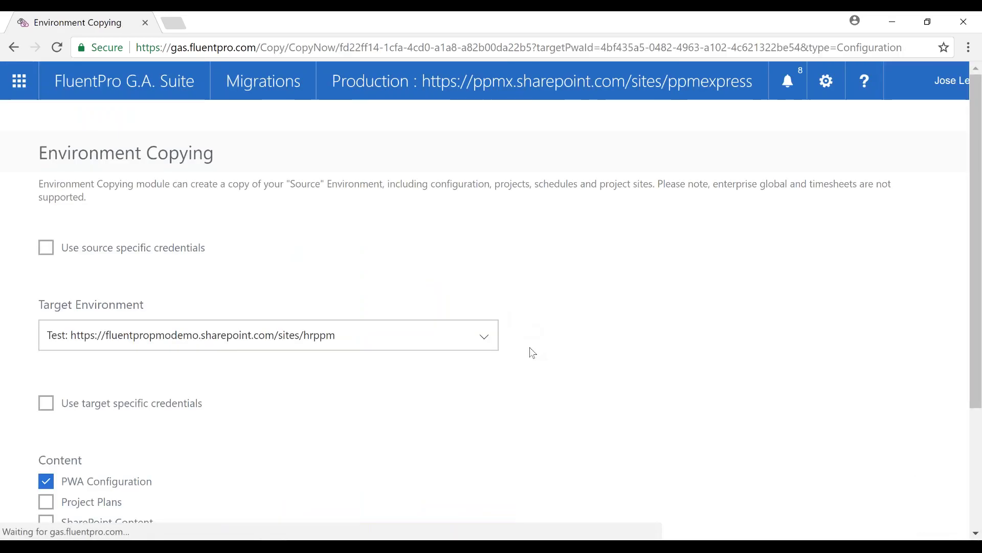
scroll(149, 344, down, 1)
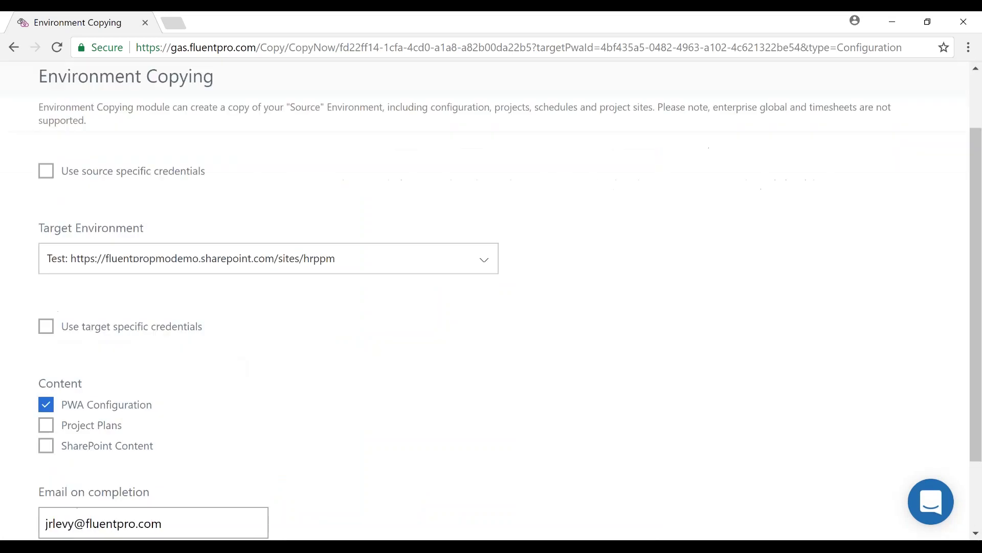
scroll(366, 278, up, 1)
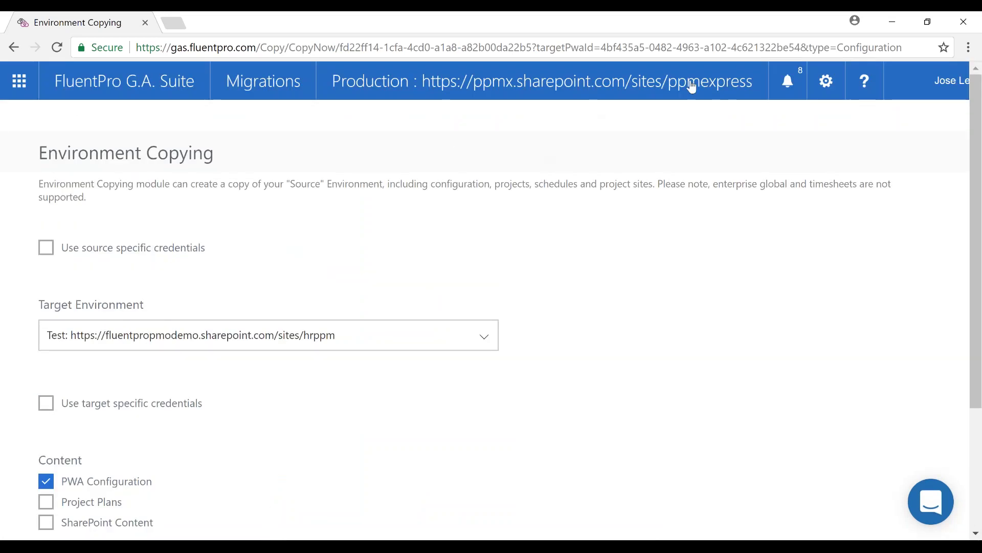
scroll(631, 356, down, 1)
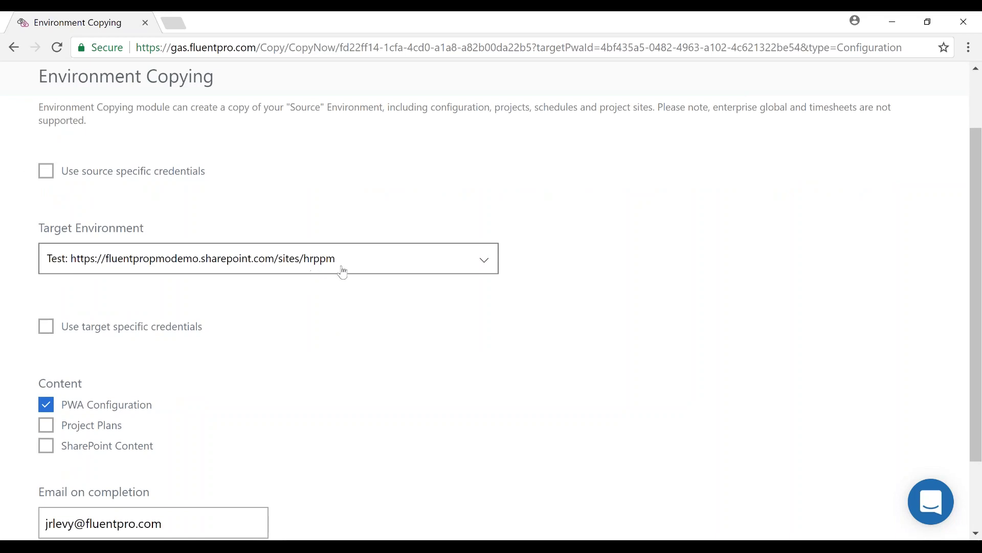
scroll(287, 328, down, 2)
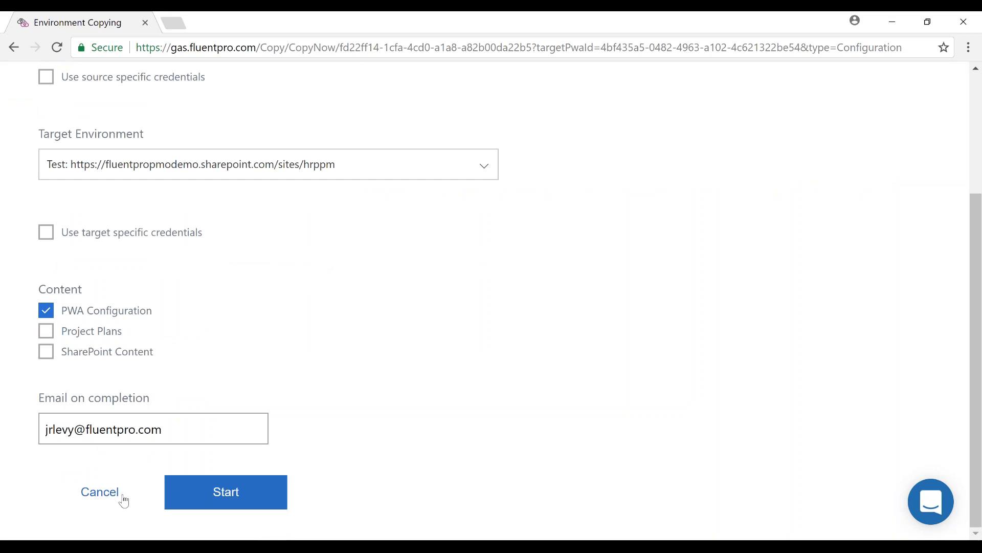
click(102, 498)
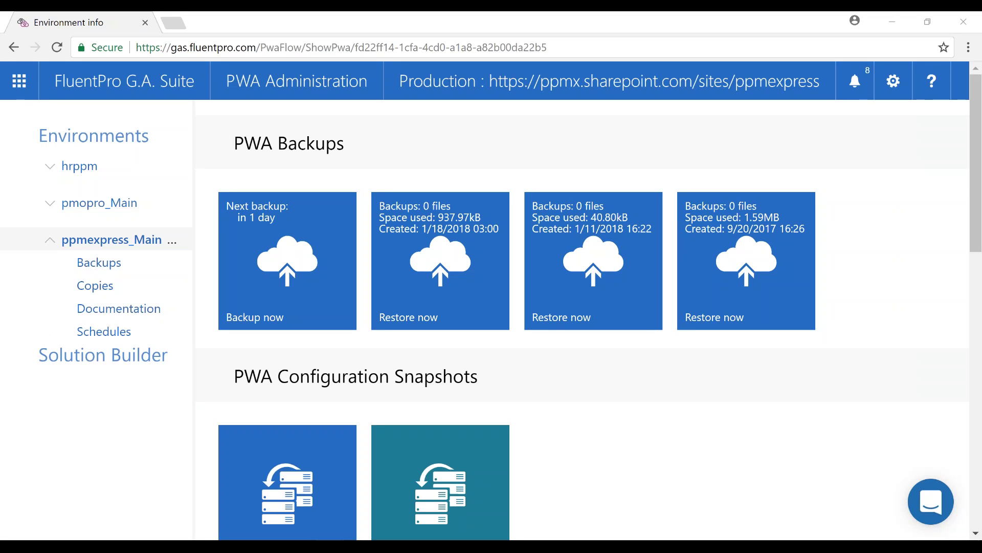
Read the Outlook notification e-mail about the copy from ppmexpress to hrppm and close it
click(880, 205)
drag(757, 134, 709, 70)
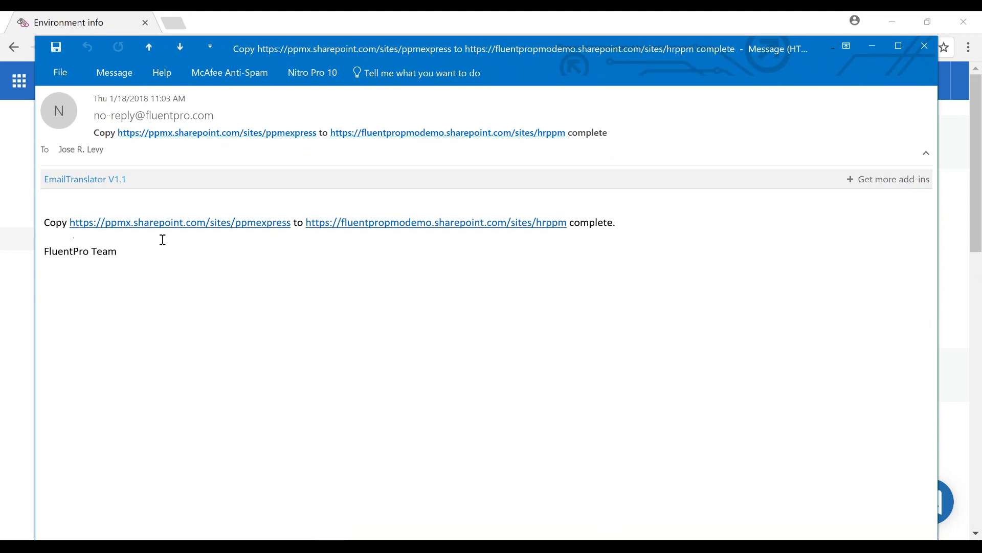
click(282, 225)
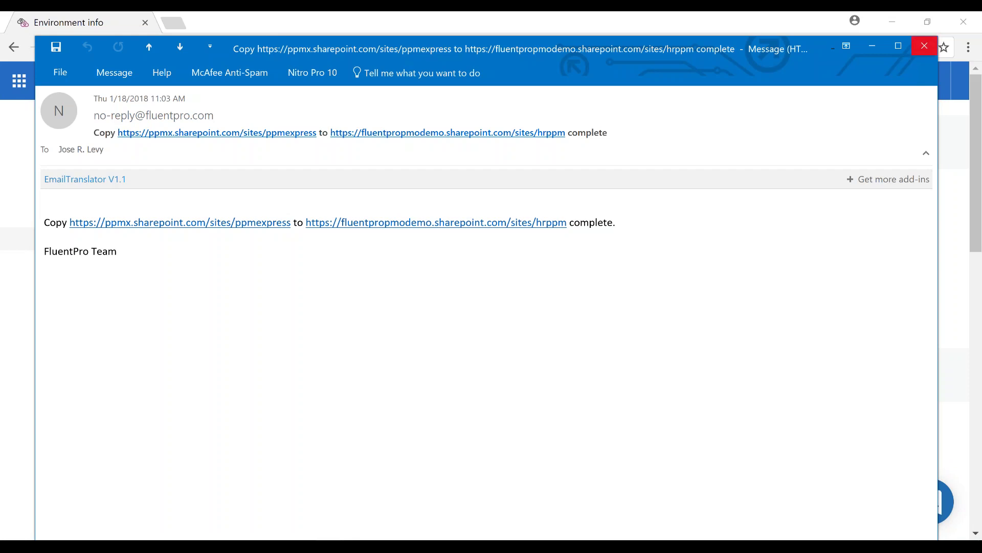
click(926, 49)
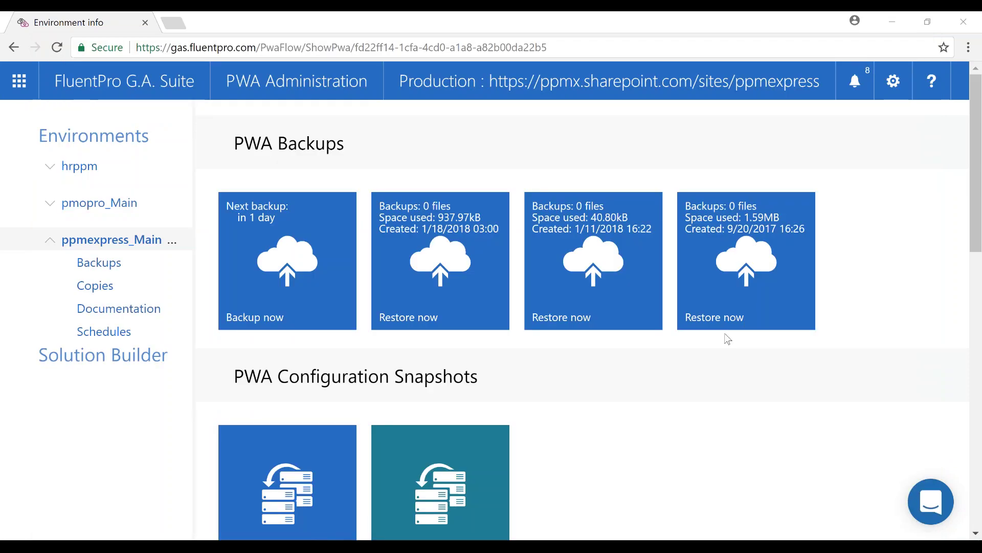
Look over the remaining ppmexpress_Main sections and open the documentation list of the hrppm environment
scroll(697, 322, down, 5)
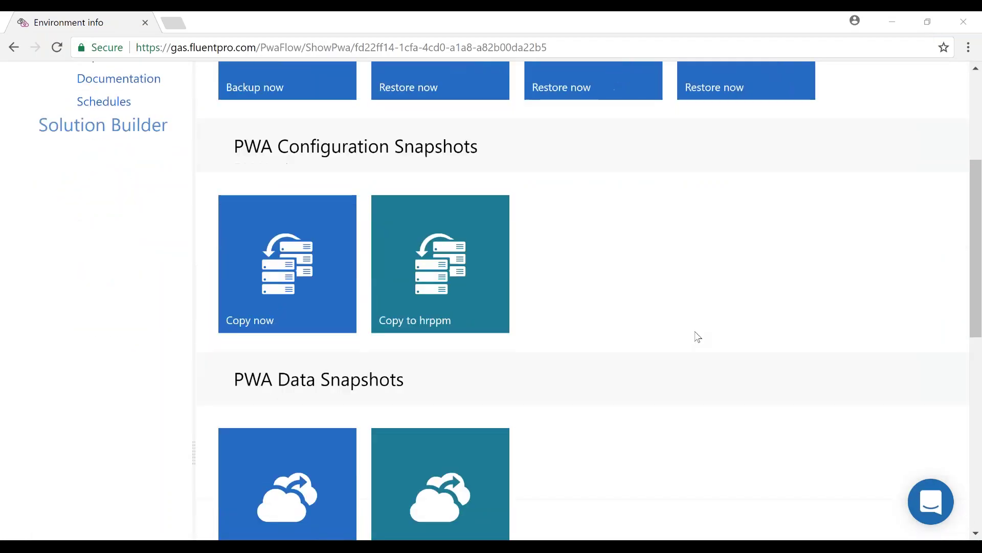
scroll(699, 337, down, 6)
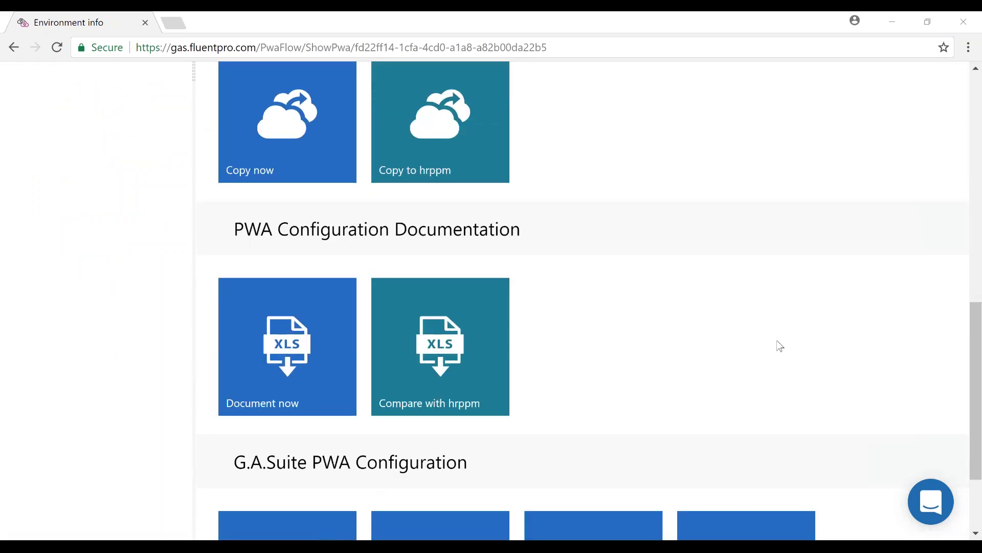
scroll(276, 384, up, 7)
scroll(239, 377, up, 5)
click(69, 169)
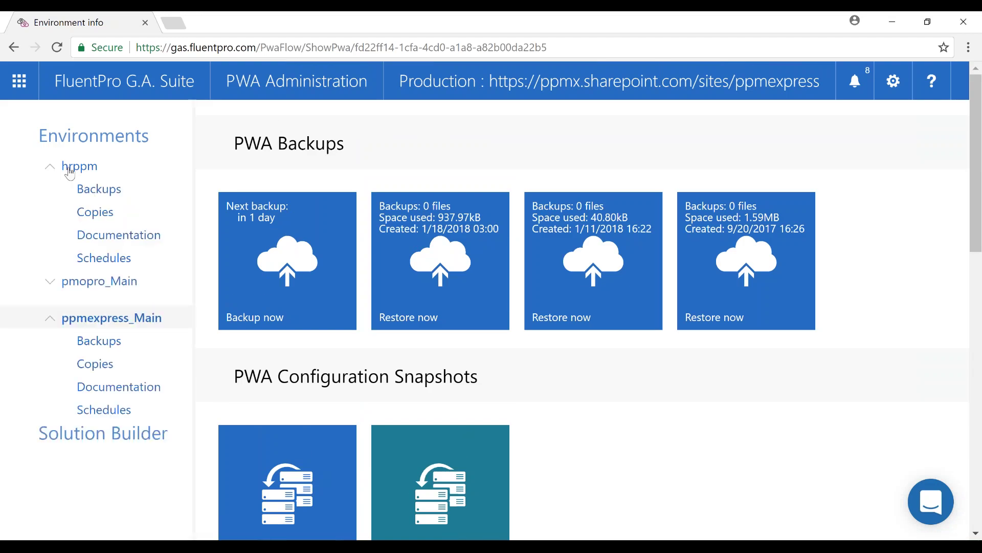
click(110, 249)
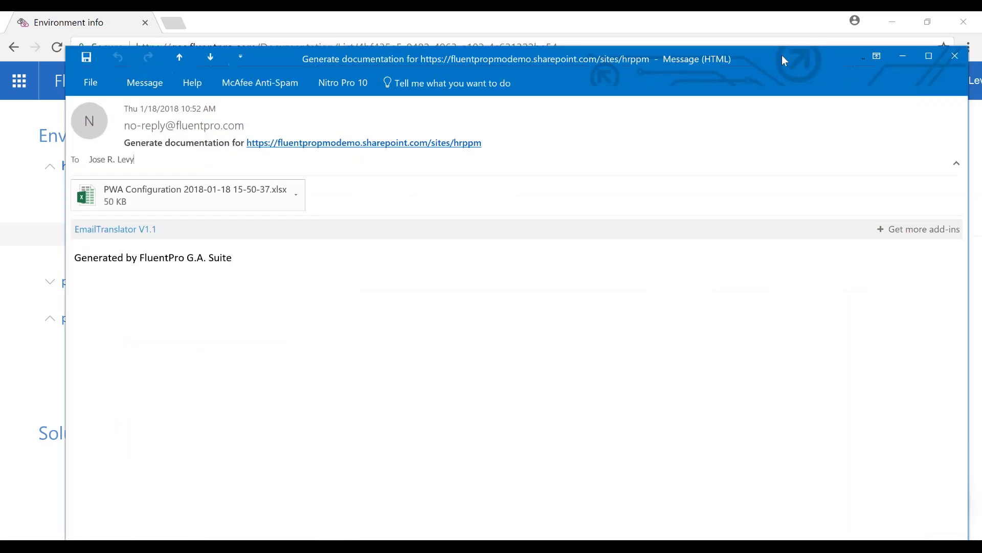
drag(660, 57, 785, 73)
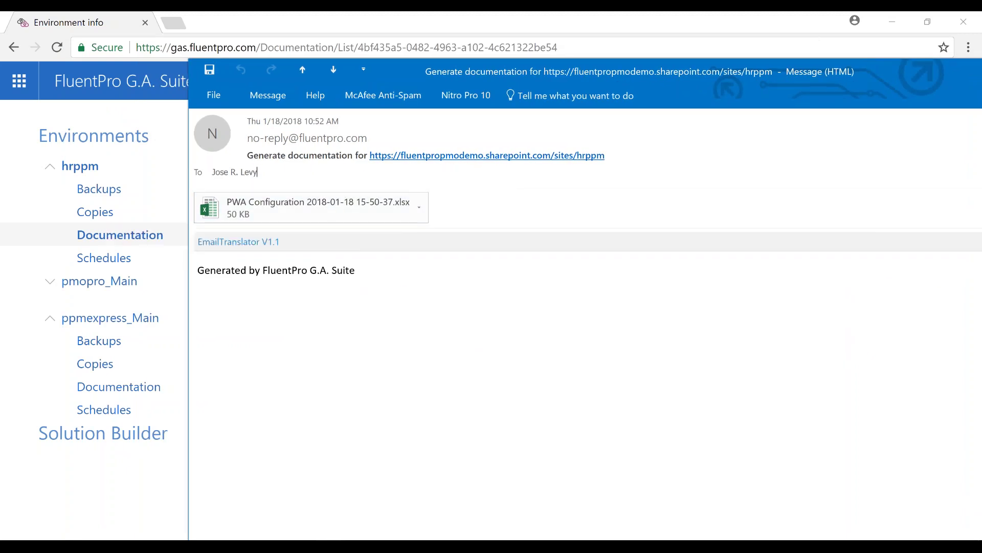
drag(461, 94, 480, 450)
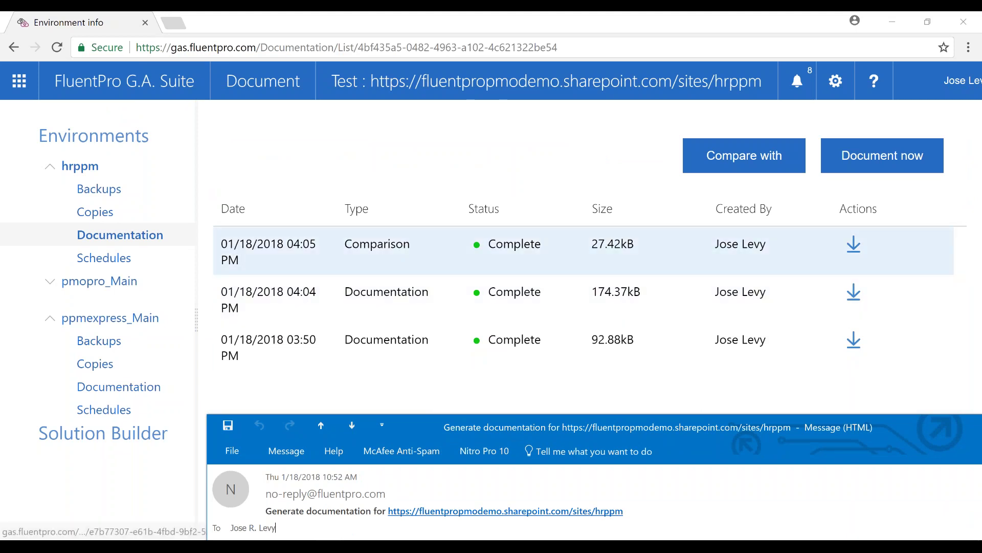
drag(653, 421, 565, 128)
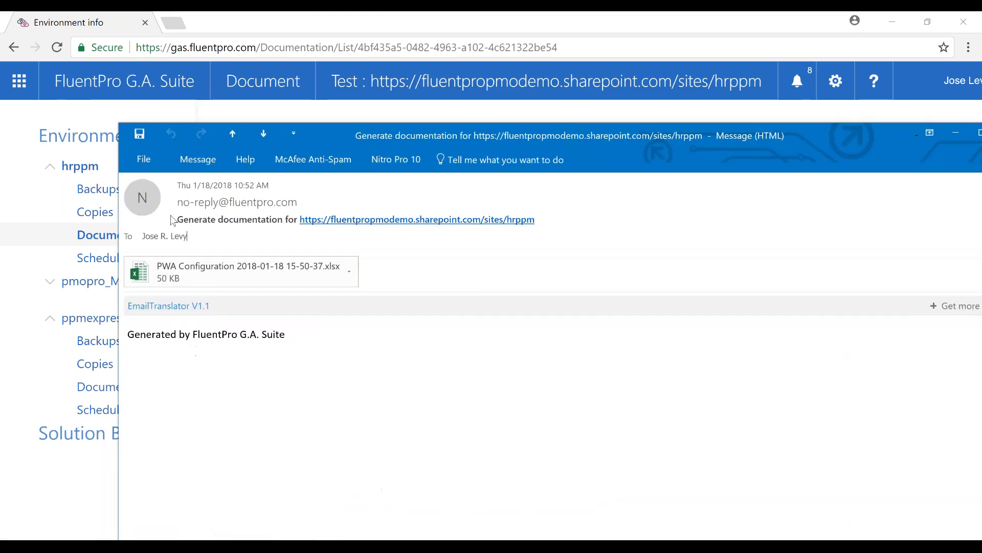
double_click(181, 260)
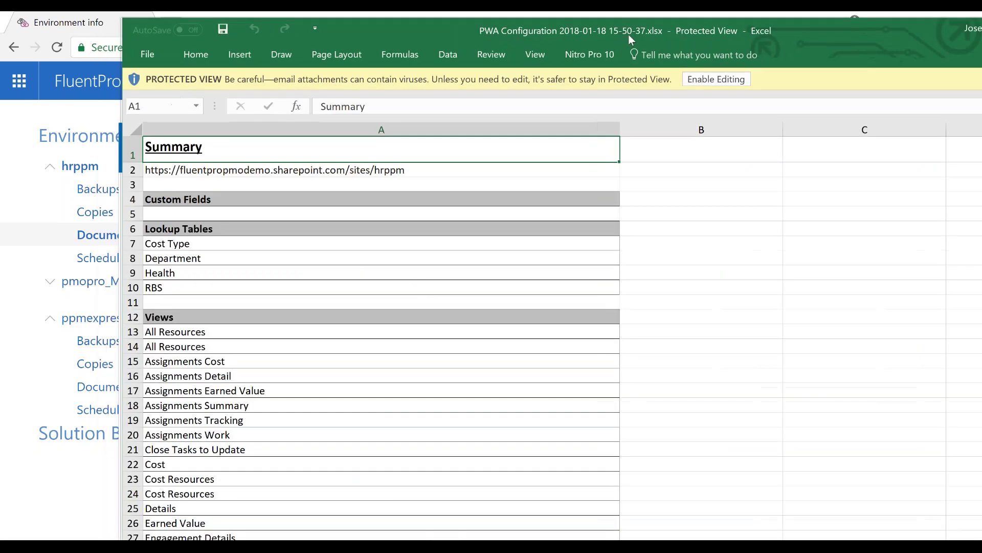
Examine the Summary sheet's configuration sections, from lookup tables and views to workflow phases and portfolio analyses
scroll(527, 323, down, 10)
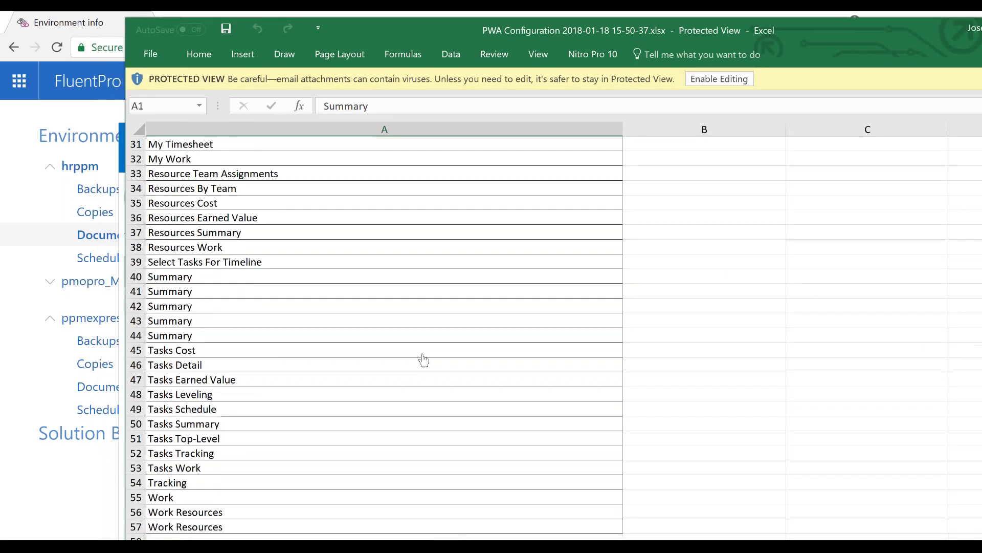
scroll(424, 360, down, 9)
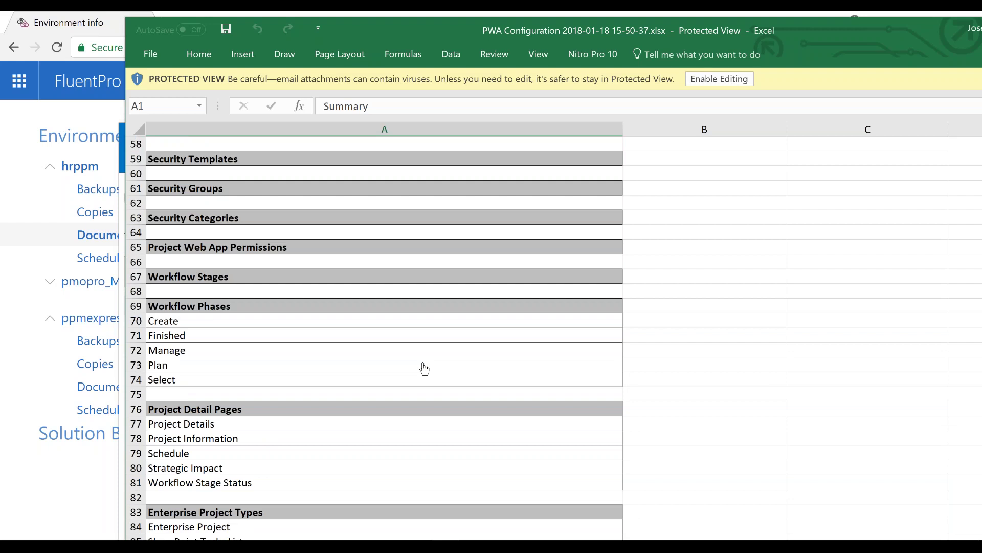
scroll(424, 368, down, 4)
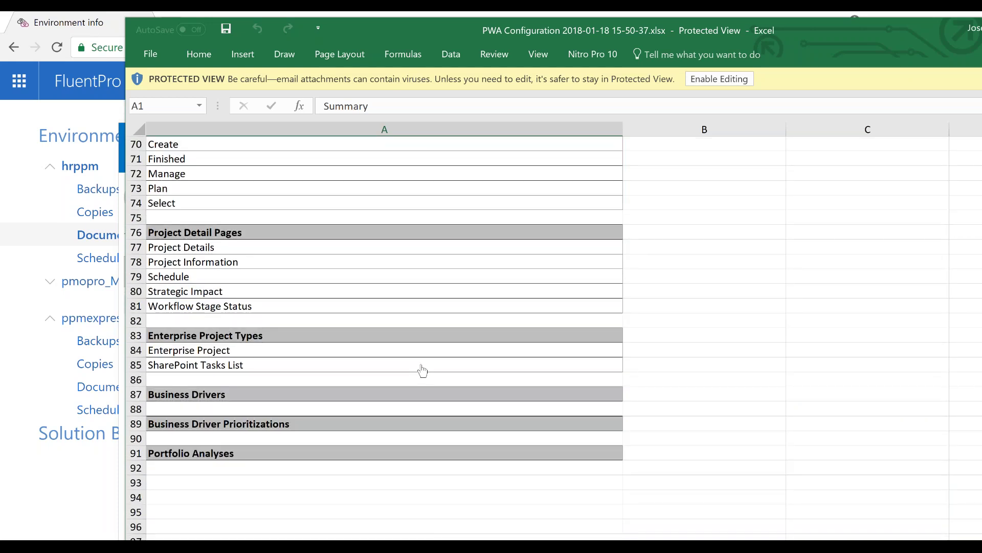
scroll(402, 376, up, 9)
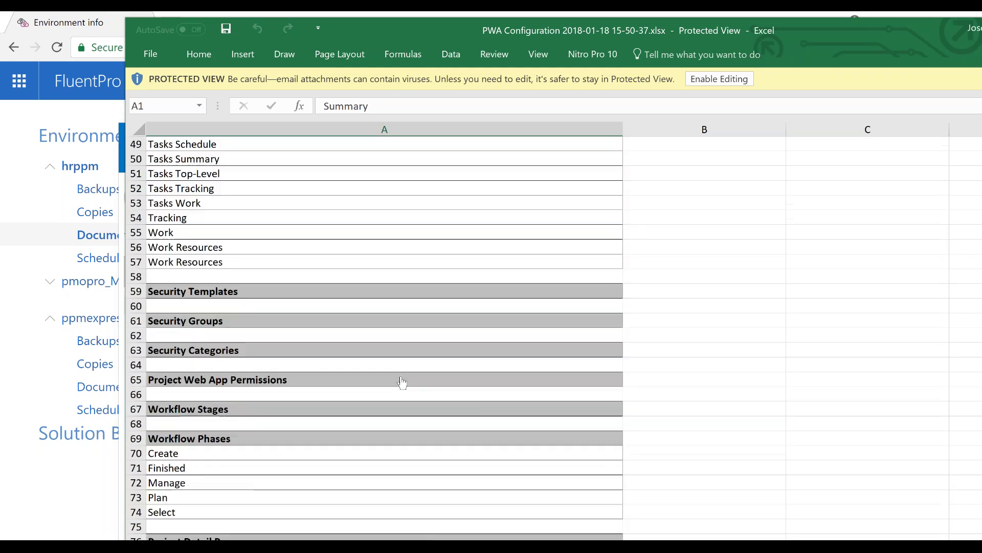
Maximize the hrppm configuration workbook and look through its Custom Fields, Lookup Tables, Views and Security Templates sheets
scroll(402, 384, up, 14)
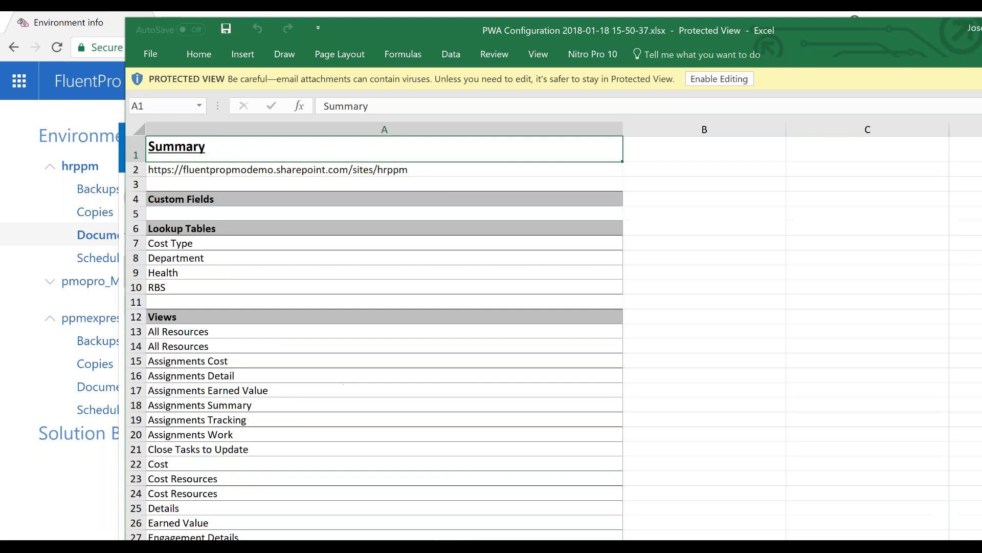
drag(777, 46, 615, 41)
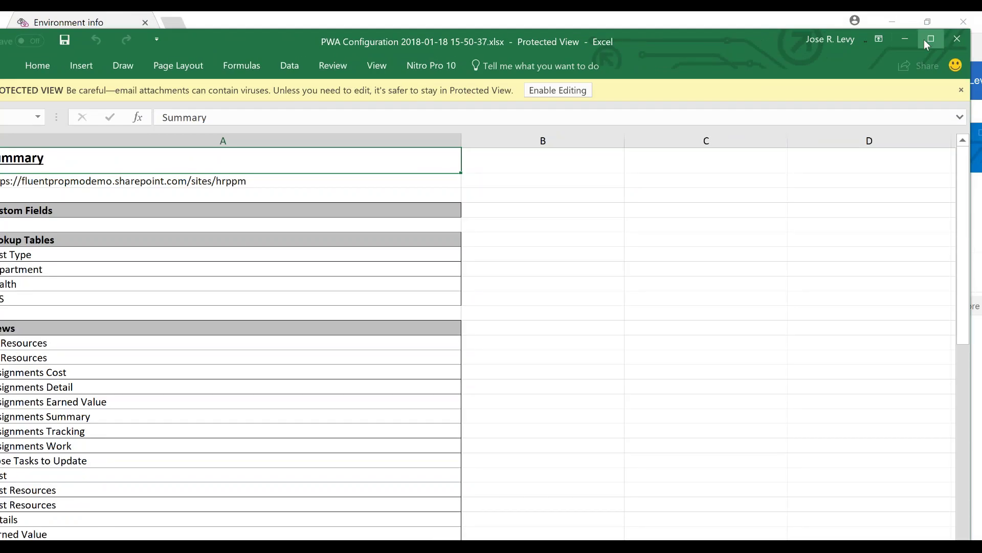
click(926, 35)
click(148, 508)
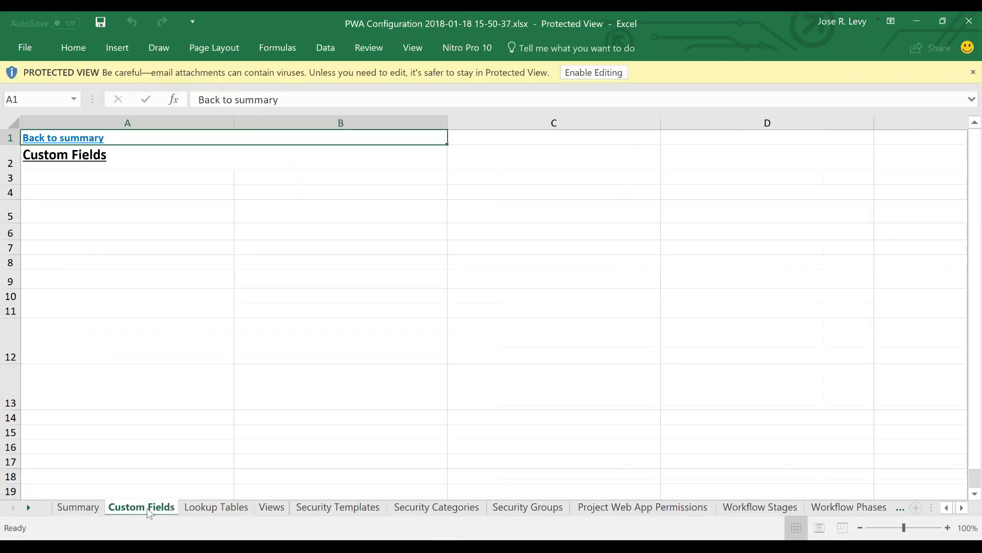
click(231, 508)
click(267, 511)
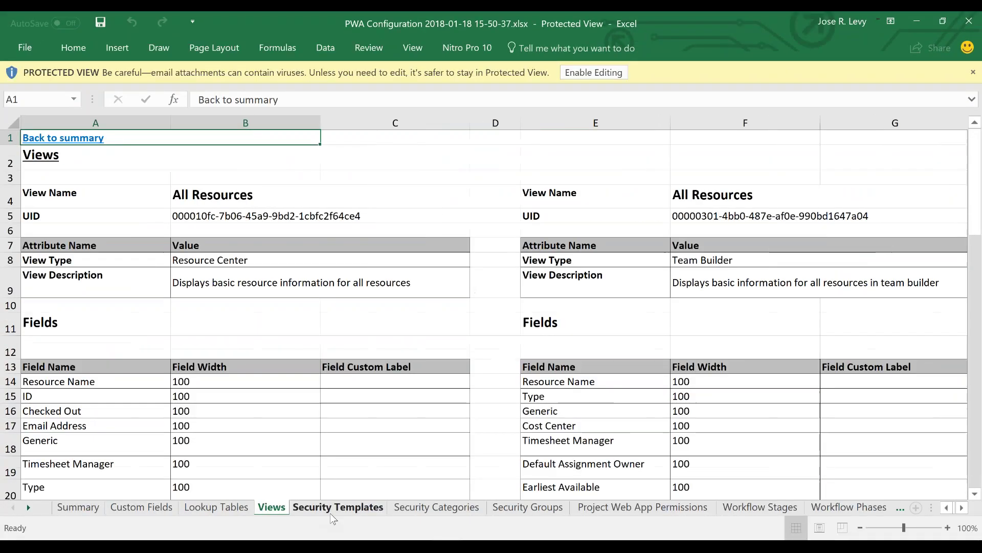
click(332, 507)
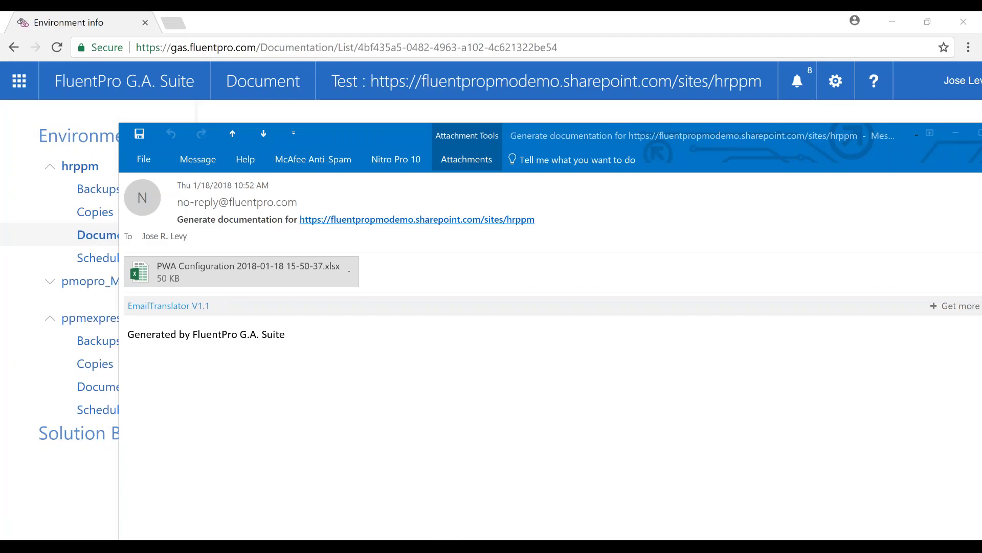
Leave the documentation e-mail, switch to FluentPro G.A. Suite and look over the copies and documentation lists of ppmexpress_Main
click(241, 271)
drag(877, 136, 767, 136)
key(Escape)
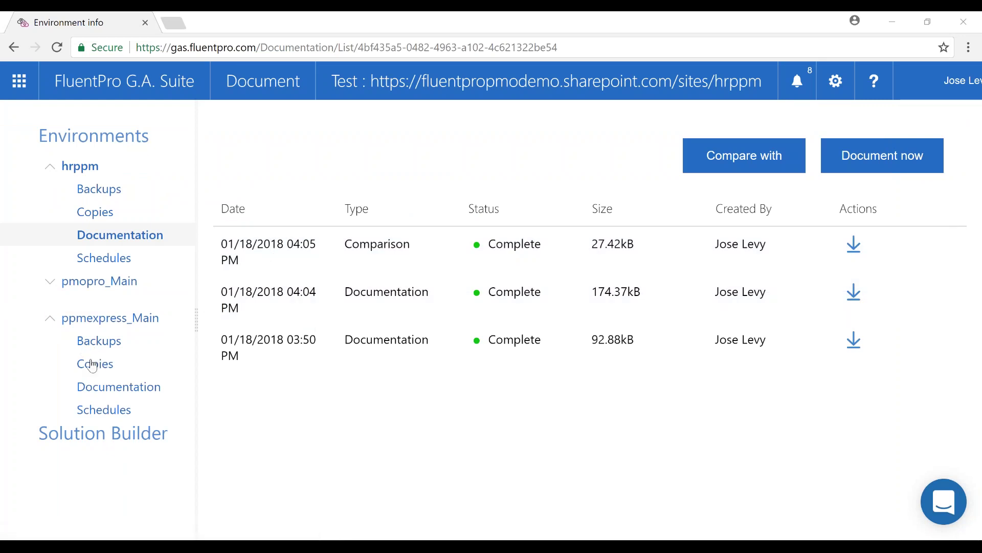
click(93, 367)
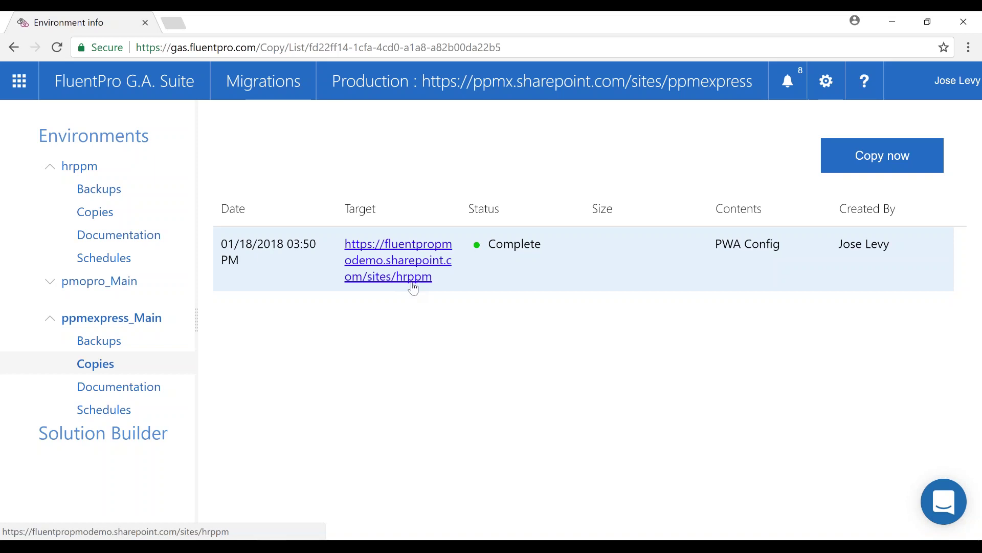
click(137, 388)
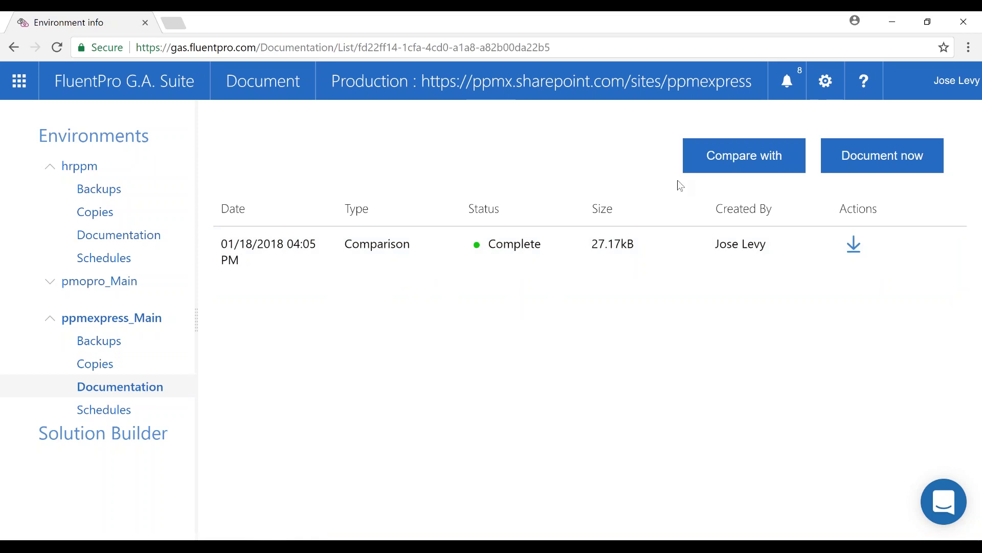
Open the configuration comparison form for ppmexpress and look at its another environment and previous generated documentation options
click(723, 158)
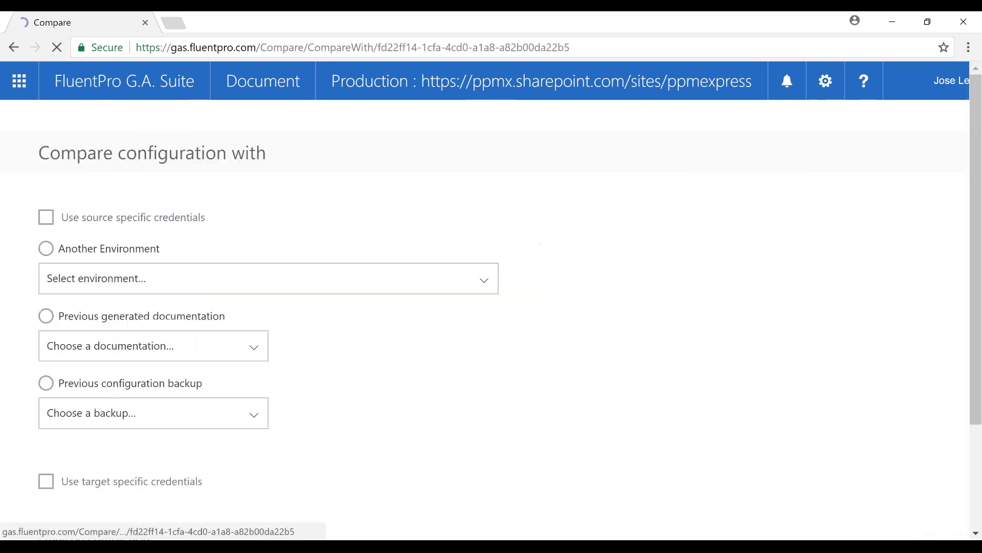
click(482, 278)
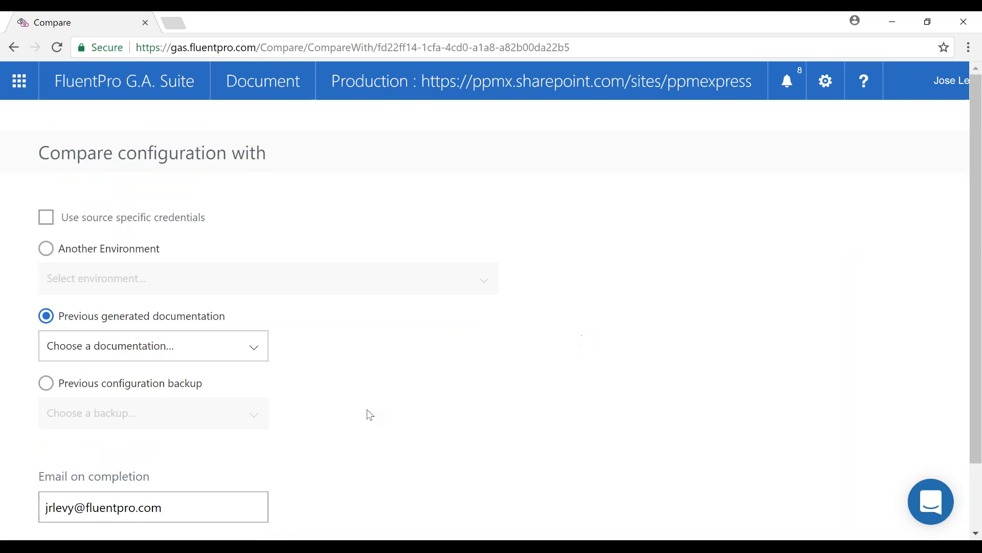
scroll(359, 404, down, 2)
click(250, 275)
click(251, 276)
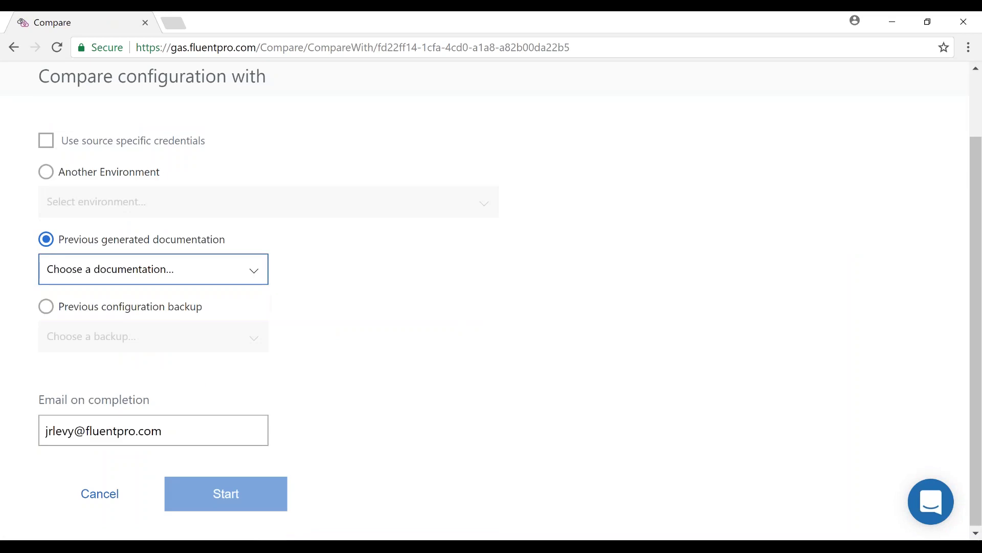
Check the backups offered under Previous configuration backup and cancel the comparison form
click(44, 306)
click(253, 346)
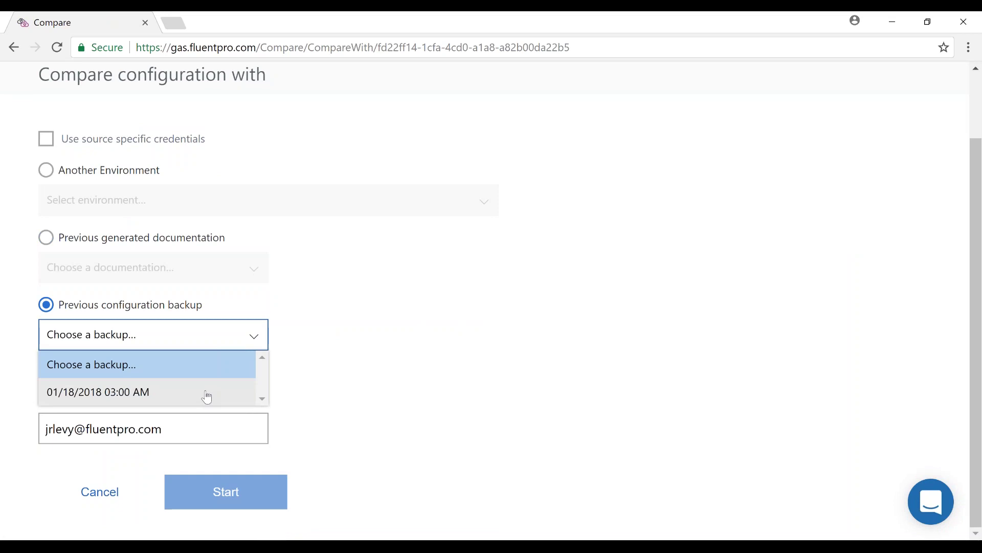
click(489, 338)
scroll(426, 365, up, 2)
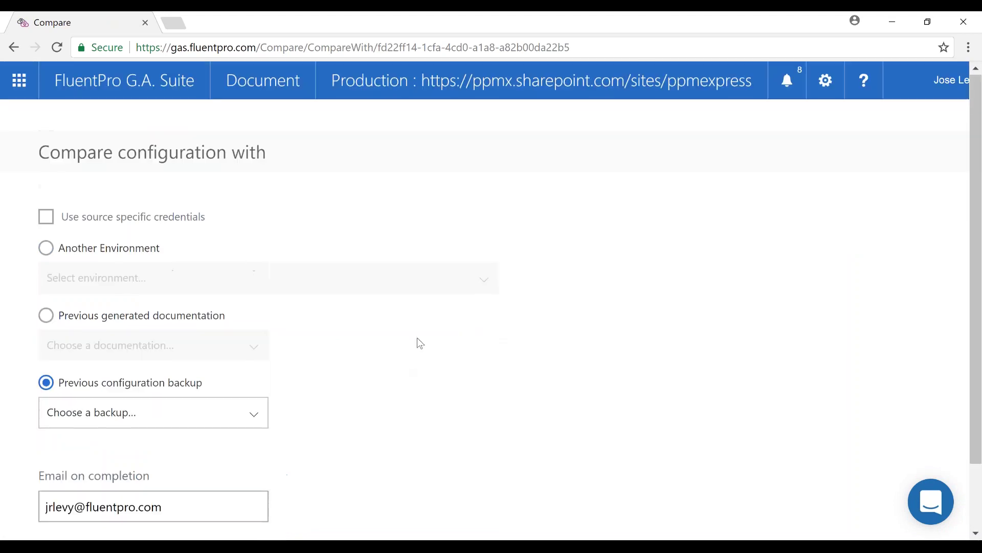
scroll(491, 307, down, 2)
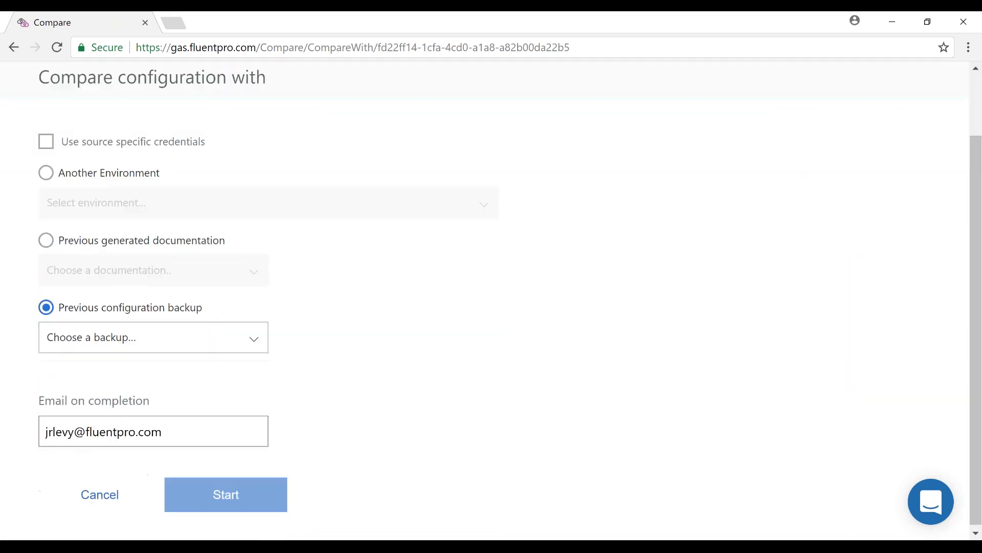
click(99, 491)
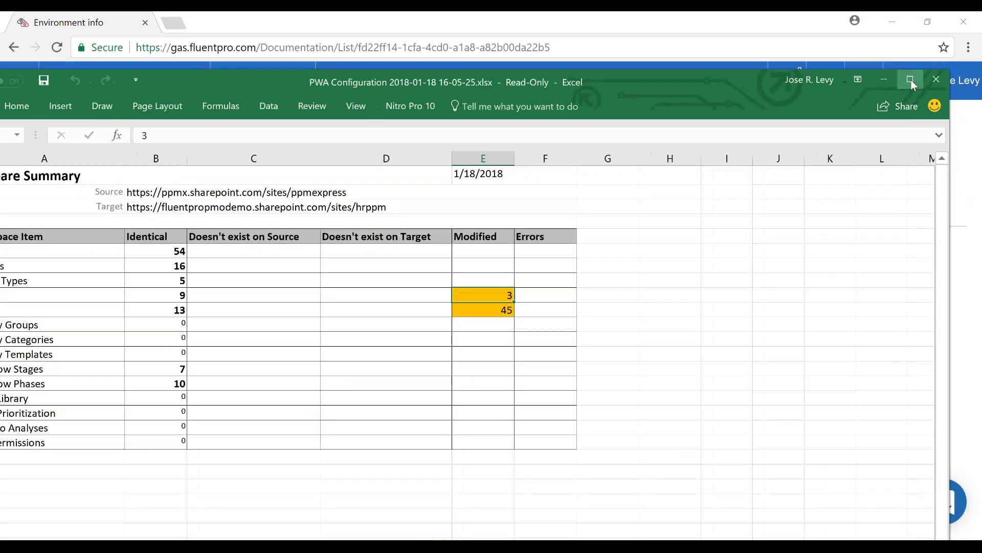
click(911, 80)
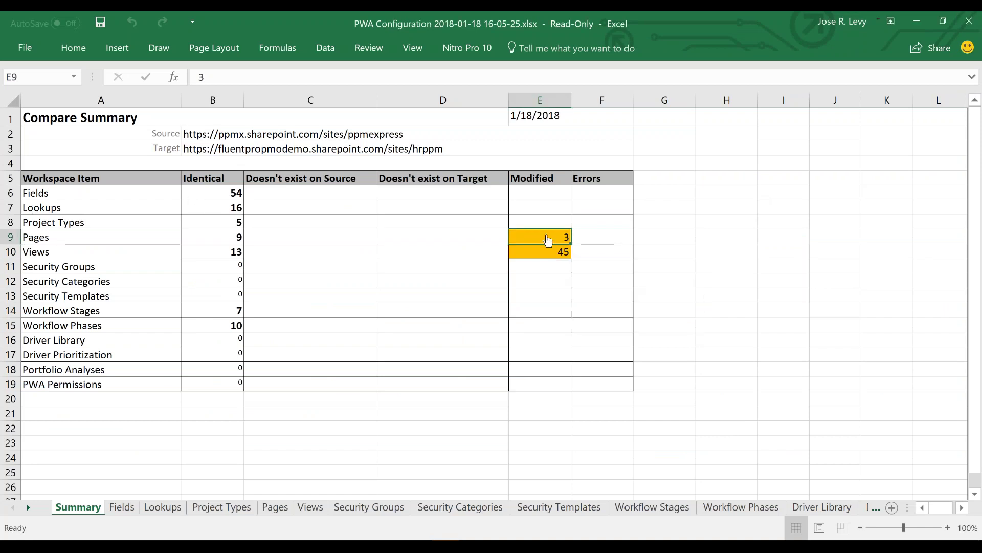
click(563, 258)
click(572, 193)
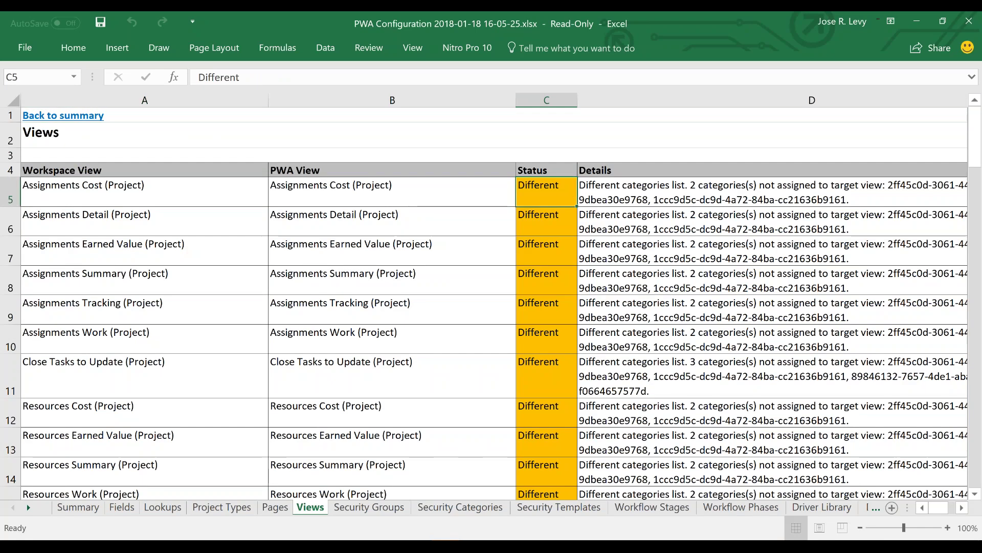
Examine the Status and Details entries of the differing views, return to the Summary sheet and minimize the workbook
click(583, 194)
click(614, 221)
click(639, 337)
click(614, 378)
click(592, 441)
drag(534, 196, 538, 473)
click(665, 374)
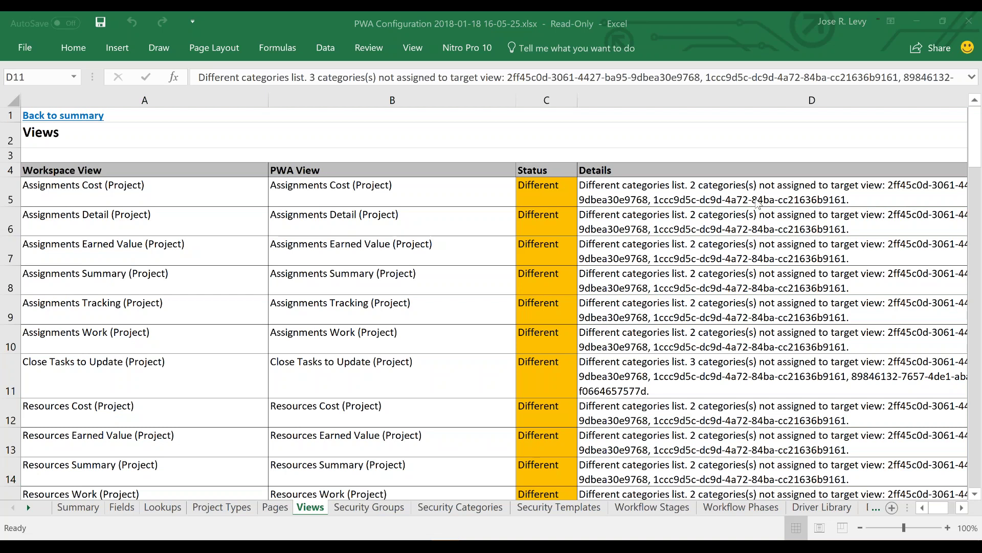
click(72, 507)
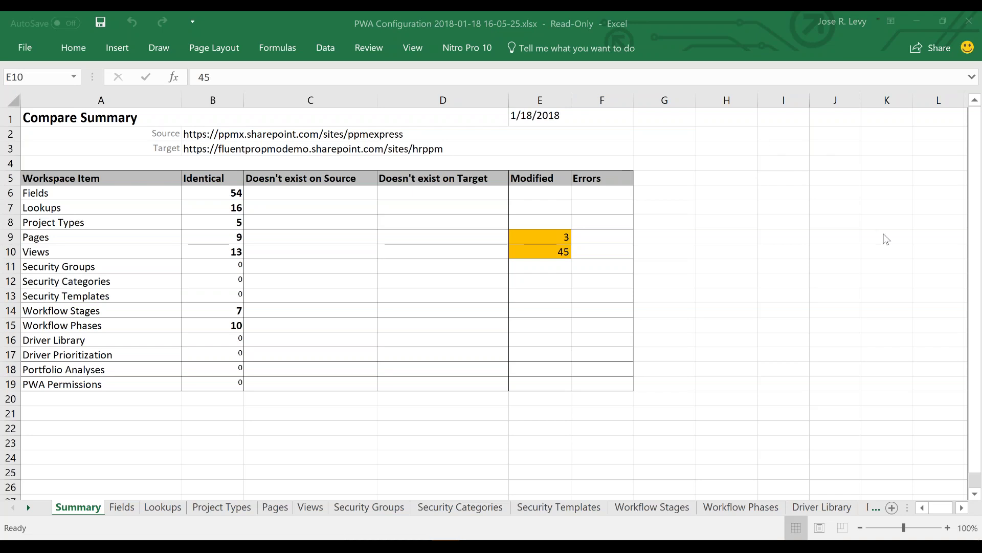
click(918, 22)
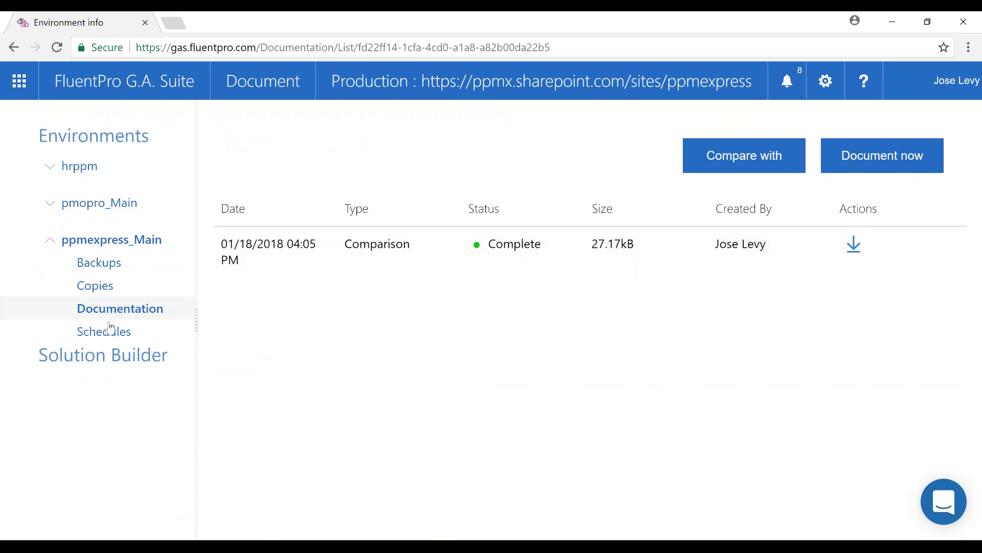
Look over the copies and schedules of ppmexpress_Main and start a new scheduling profile
click(89, 290)
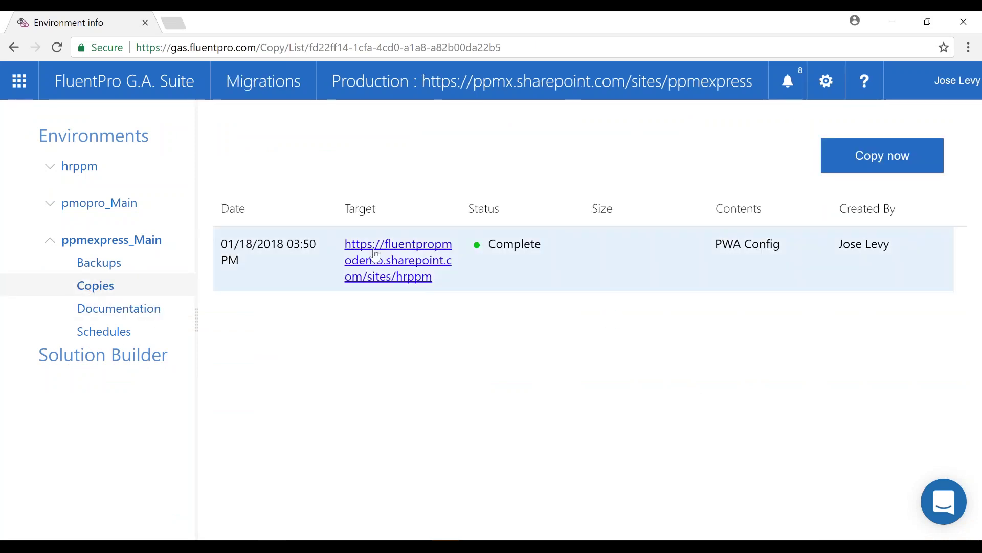
click(111, 332)
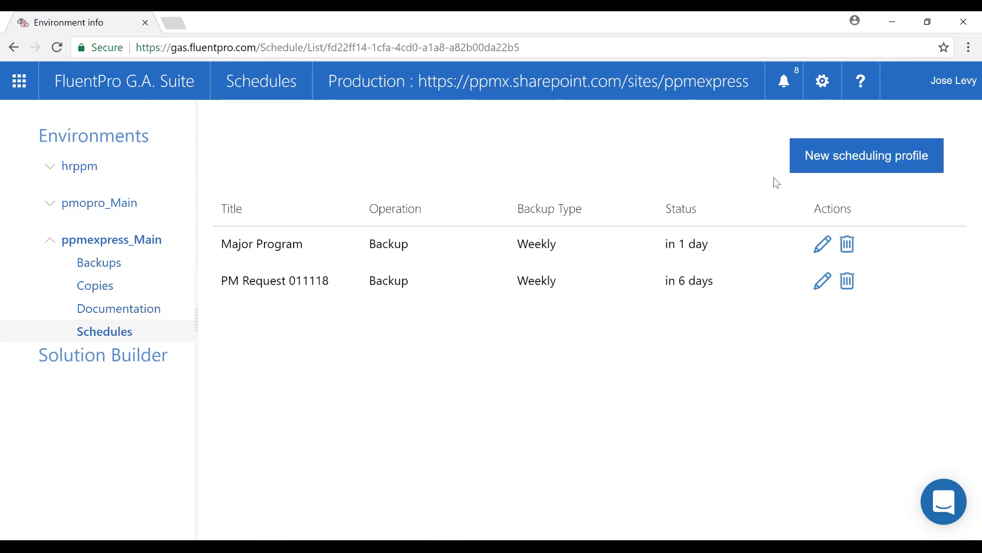
click(812, 163)
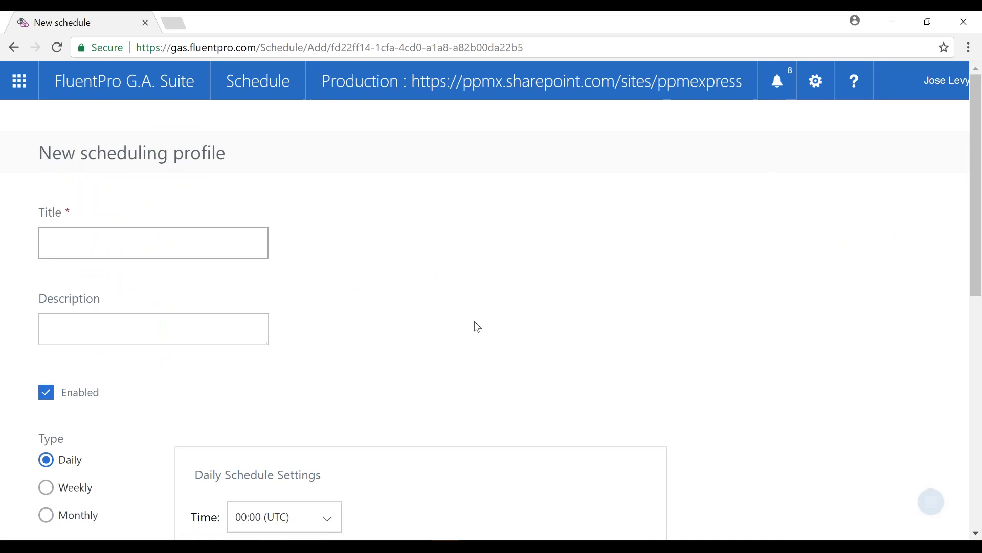
scroll(459, 317, down, 1)
scroll(459, 316, down, 8)
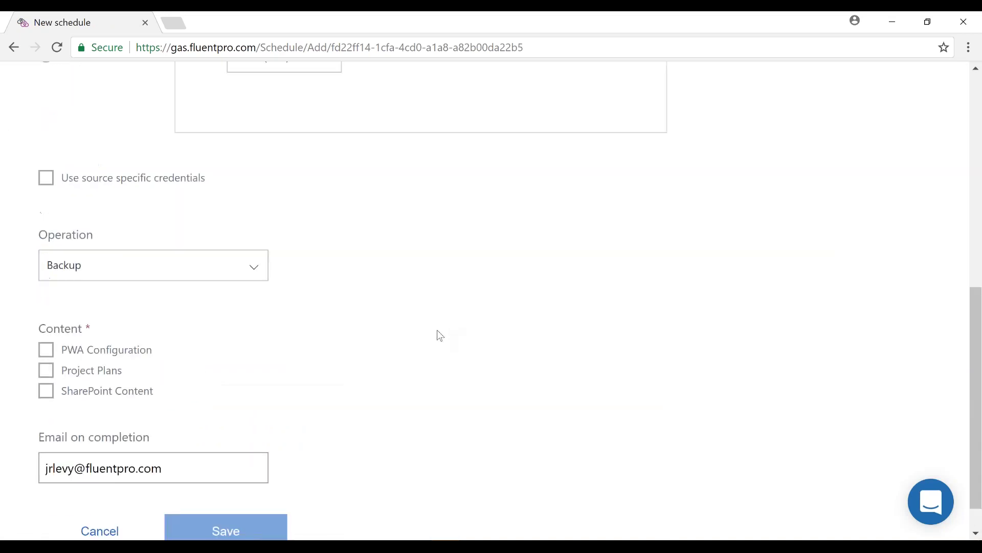
Set the scheduling profile's operation to Copy and its content to all Project Plans, without PWA Configuration
click(249, 269)
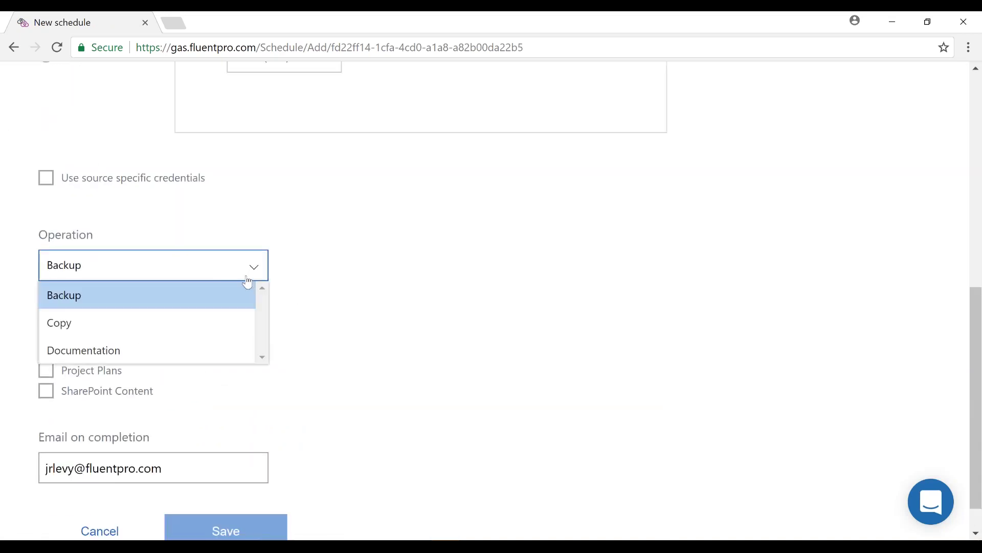
click(192, 331)
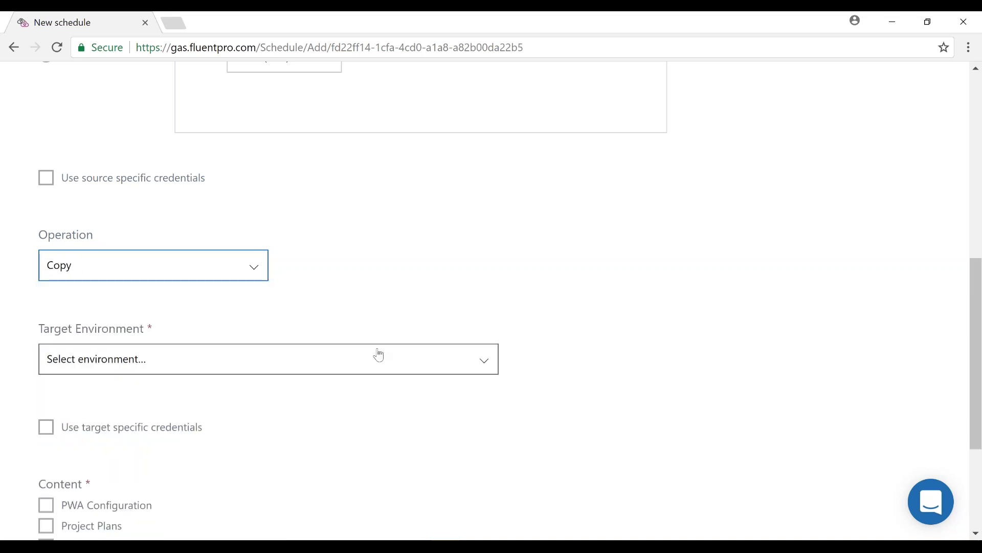
scroll(471, 348, down, 3)
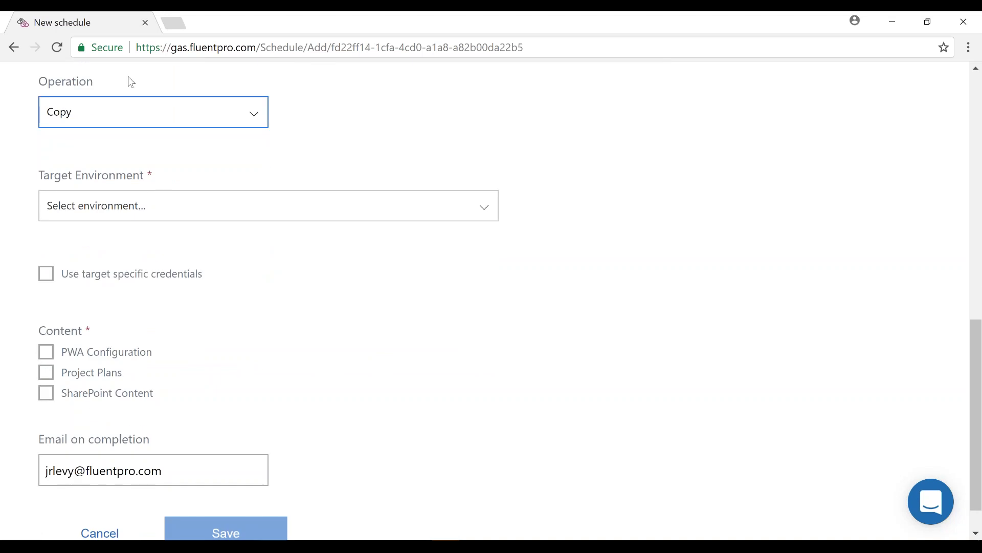
click(46, 353)
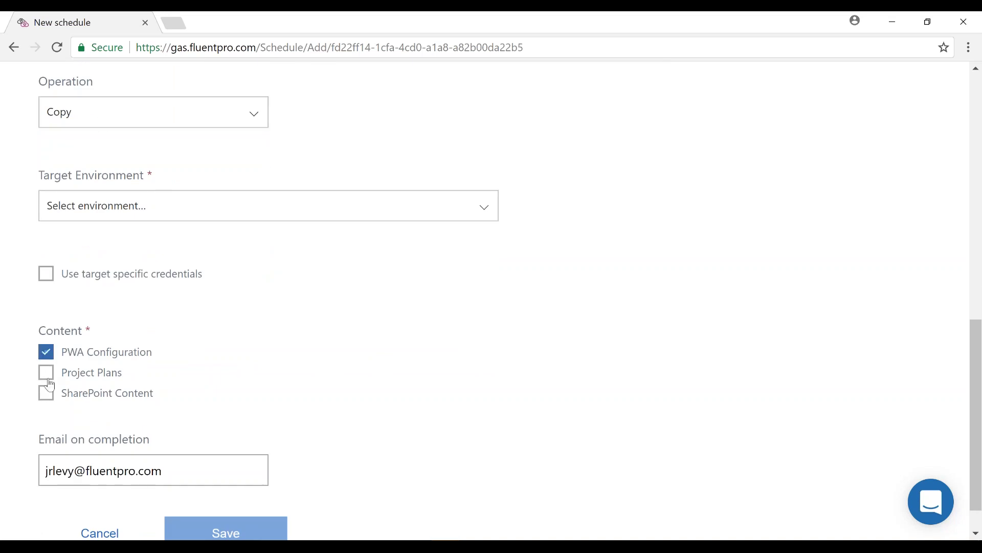
click(46, 364)
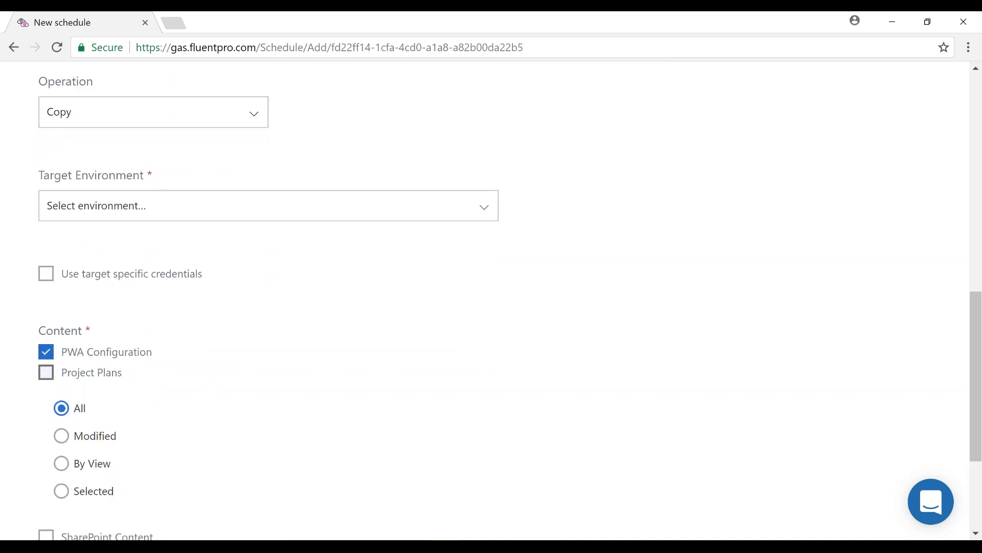
click(64, 355)
click(256, 114)
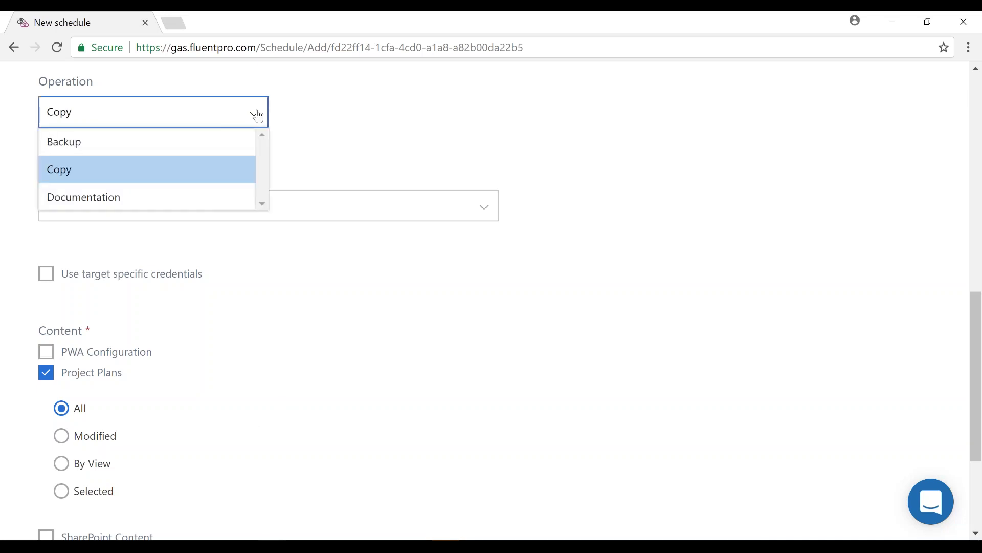
click(202, 174)
click(423, 209)
click(333, 270)
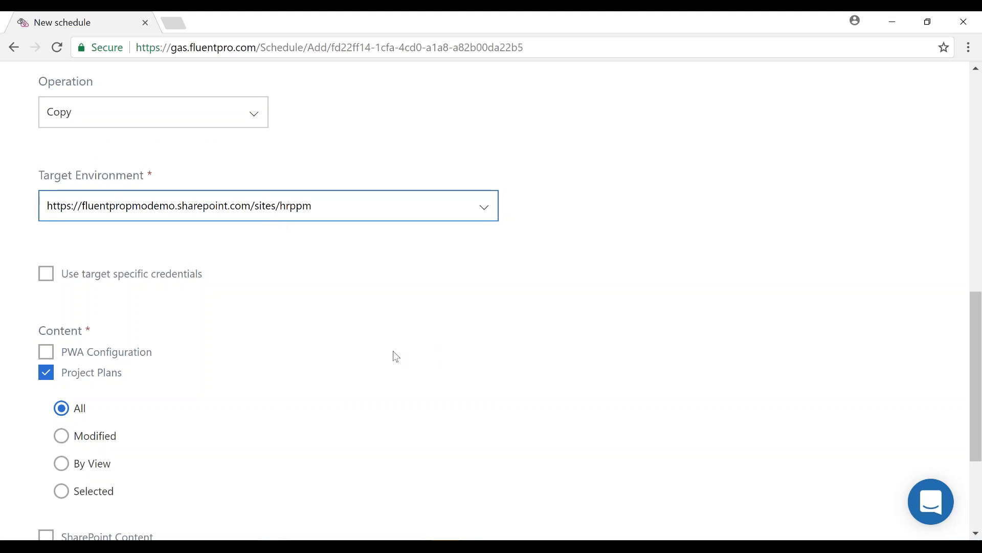
Set the scheduling profile's operation to Documentation and review the schedule type settings
scroll(383, 358, up, 5)
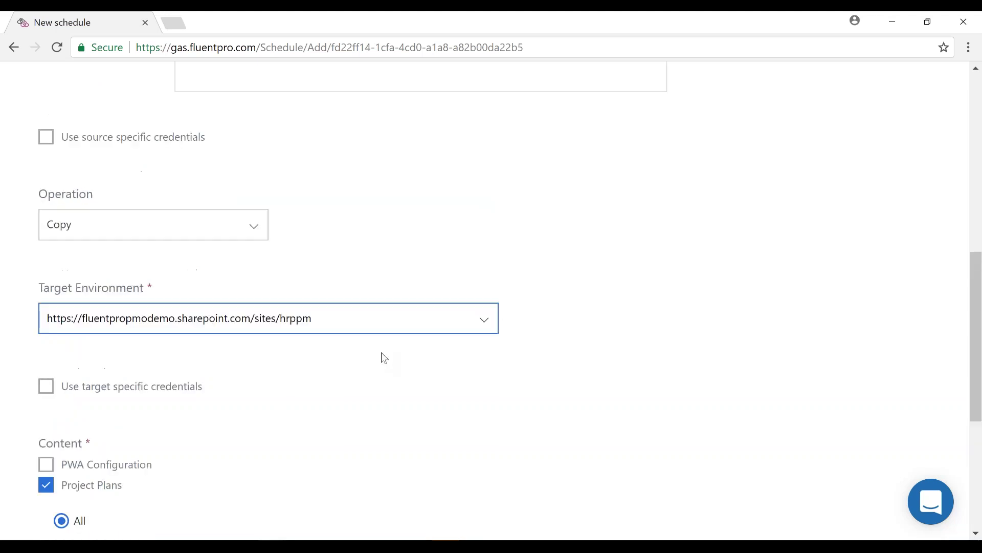
click(247, 343)
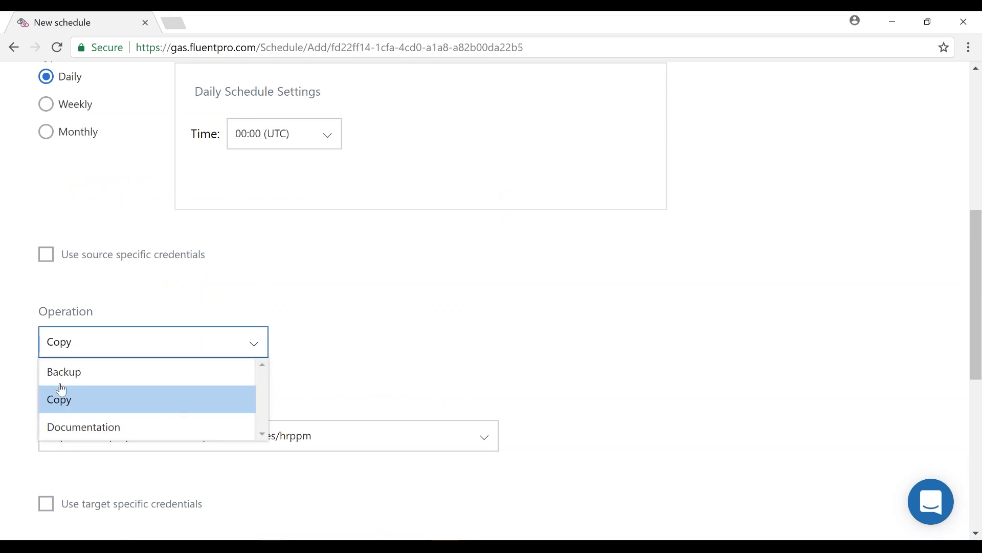
click(54, 427)
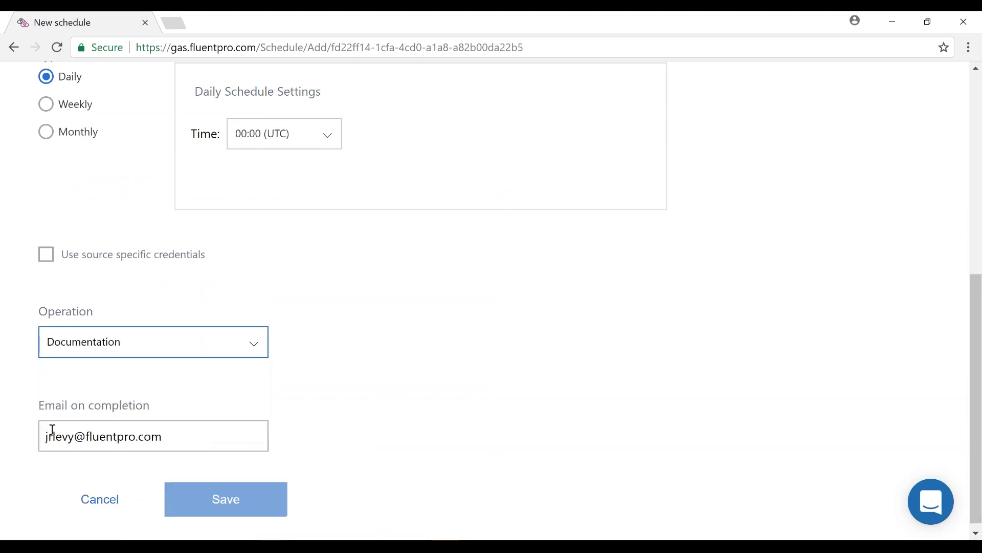
scroll(287, 353, up, 5)
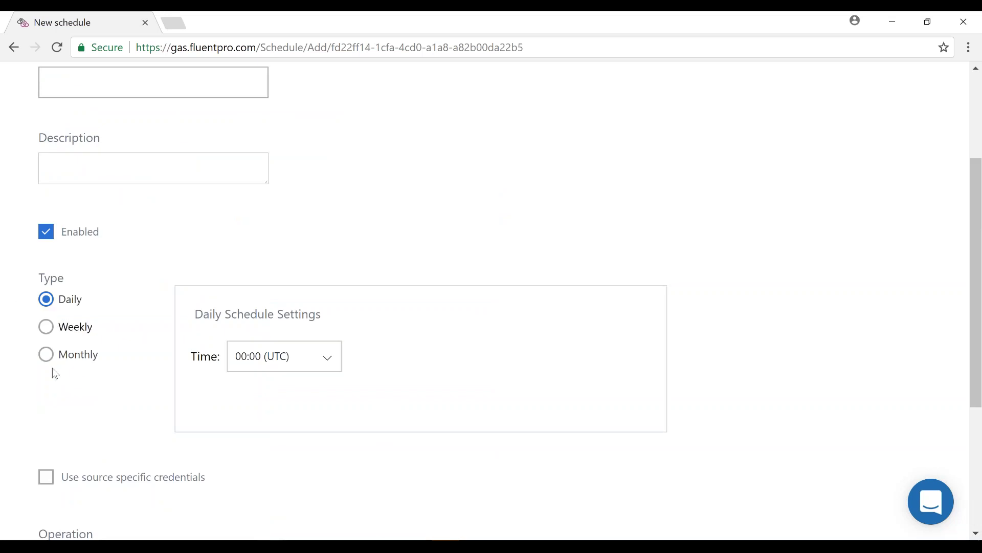
Review the scheduling profile's Daily type settings and Documentation operation, and discard the profile without saving
scroll(281, 372, up, 3)
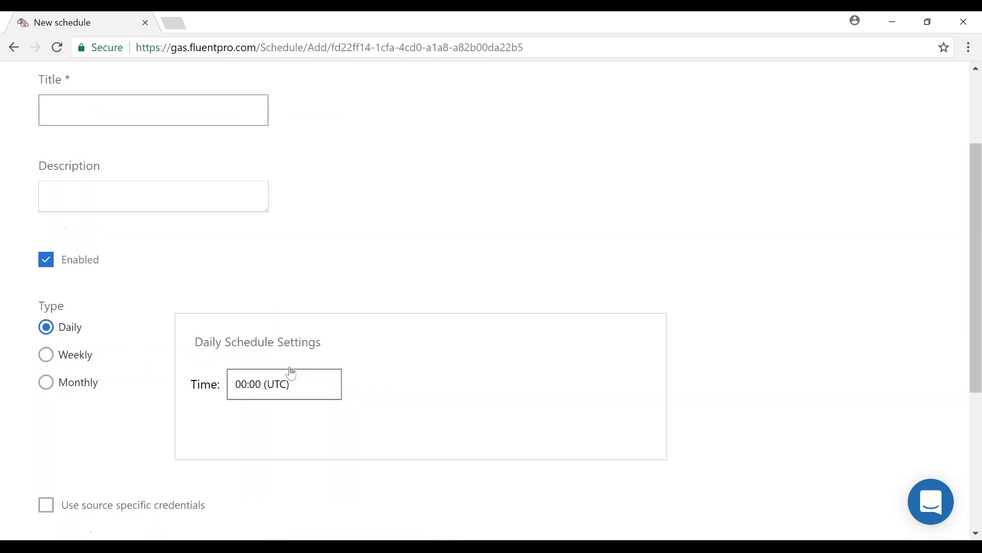
scroll(481, 358, down, 8)
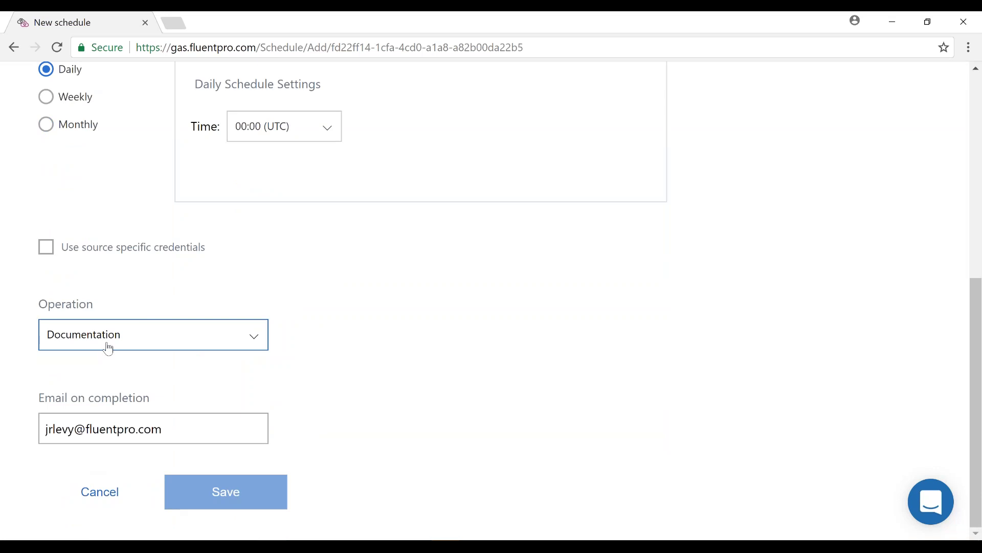
click(96, 494)
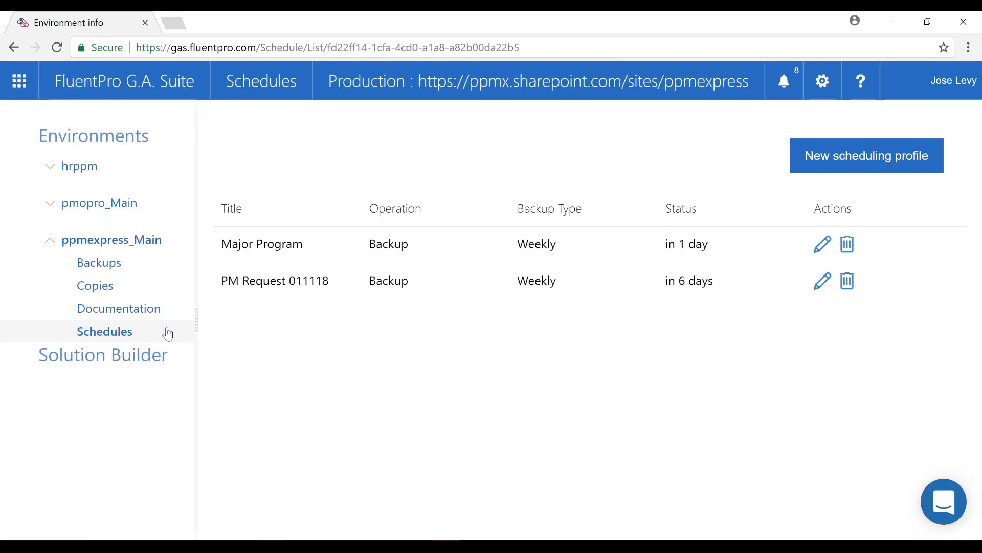
Open the ppmexpress_Main environment overview and look over its PWA Backups, Configuration Snapshots and Data Snapshots
click(110, 242)
scroll(589, 307, down, 1)
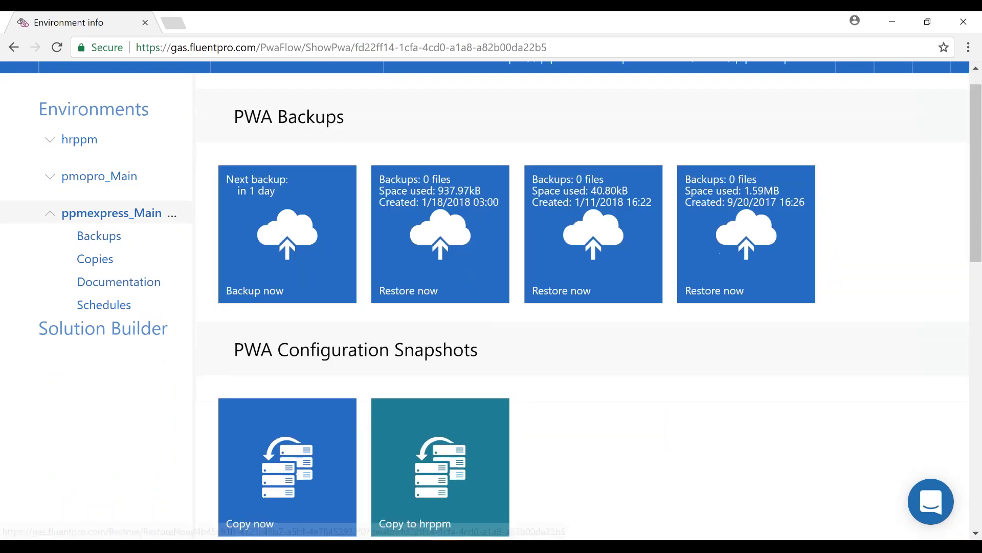
scroll(588, 256, down, 4)
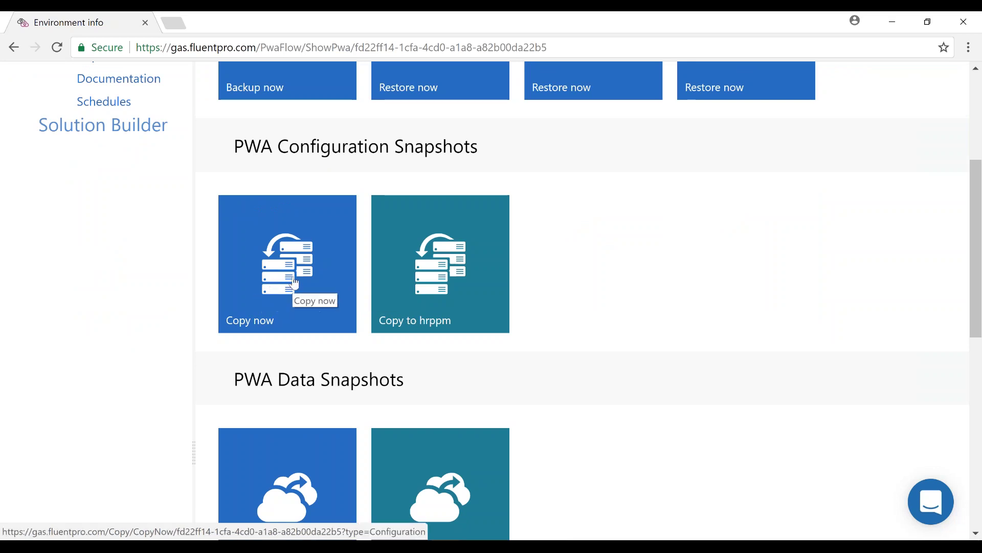
scroll(295, 283, down, 5)
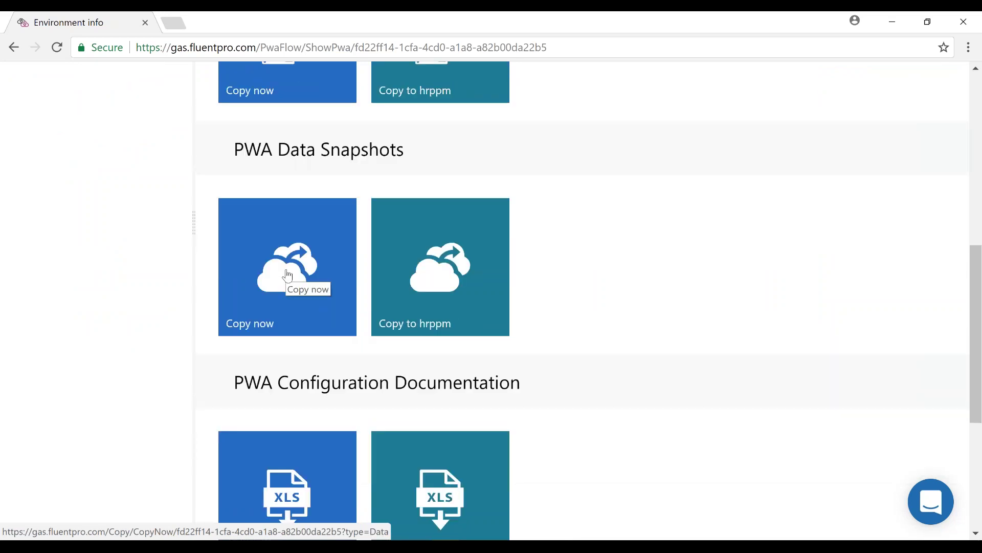
Open the PWA data copy form for ppmexpress_Main, review its Project Plans and SharePoint Content options, and return to the overview
click(288, 277)
scroll(278, 410, down, 3)
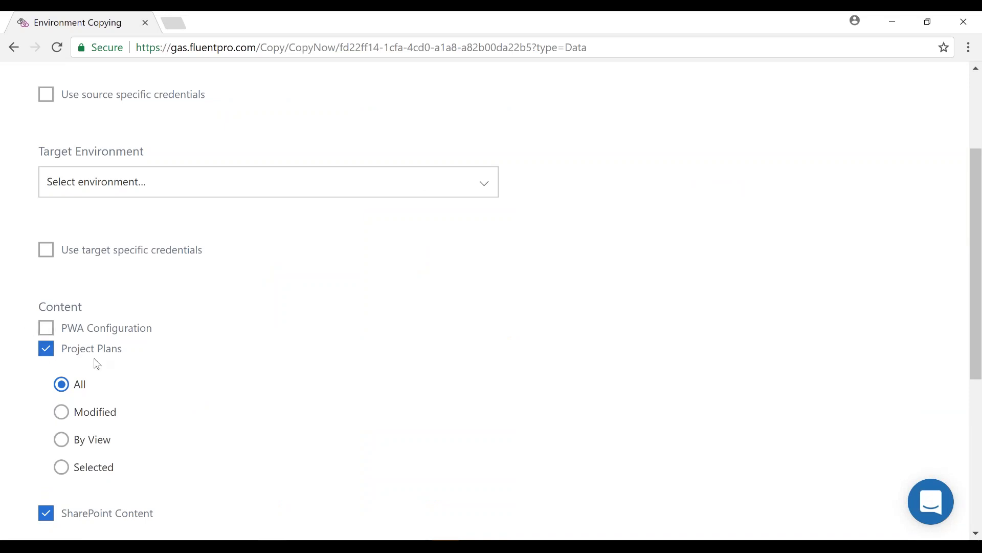
scroll(99, 380, down, 1)
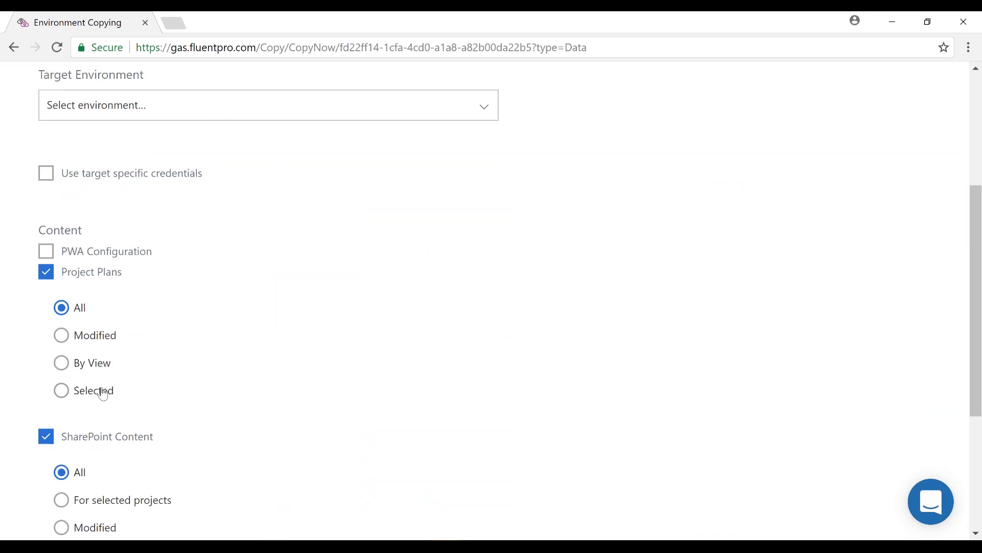
scroll(65, 221, up, 2)
scroll(67, 225, up, 1)
click(13, 47)
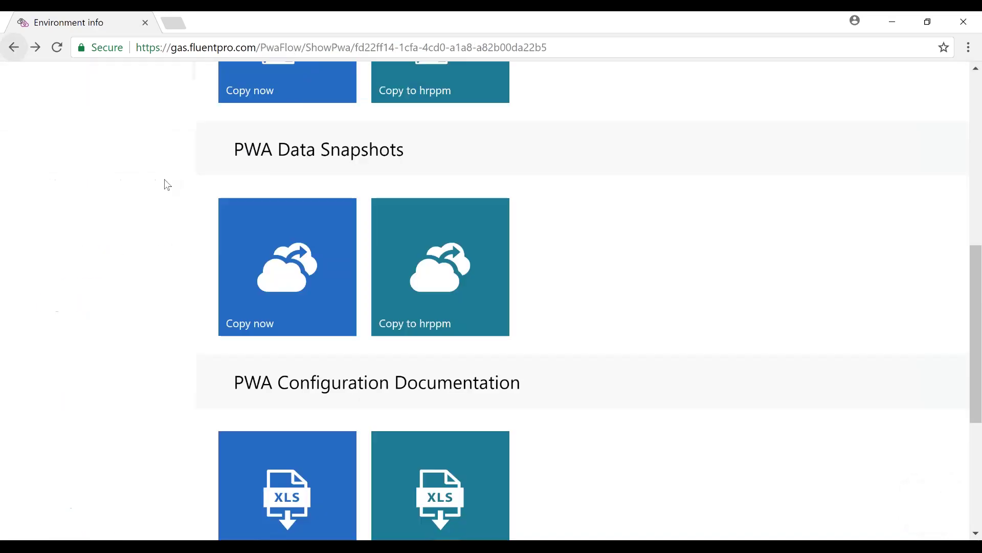
Look over ppmexpress_Main's snapshot, PWA Configuration Documentation and G.A.Suite PWA Configuration sections
scroll(261, 184, up, 3)
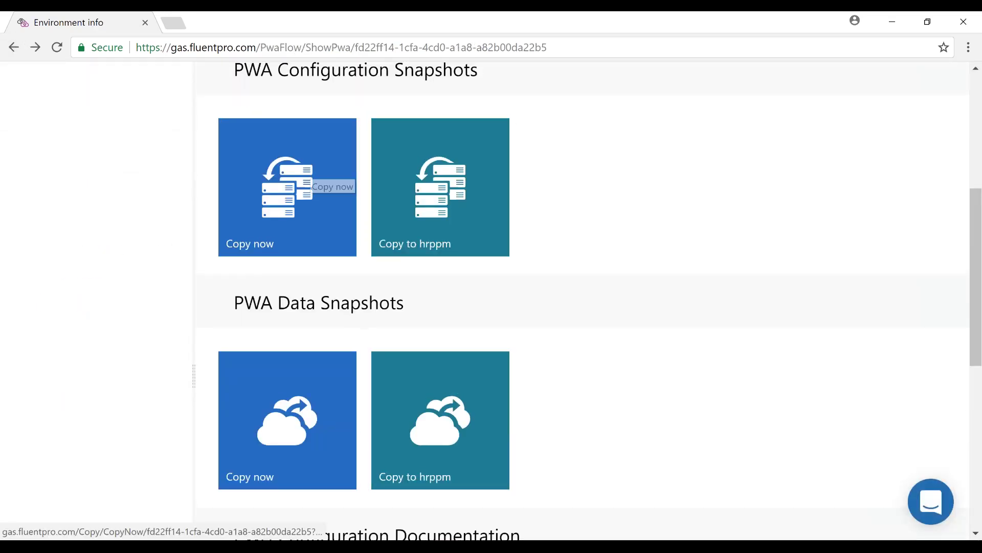
scroll(175, 270, down, 7)
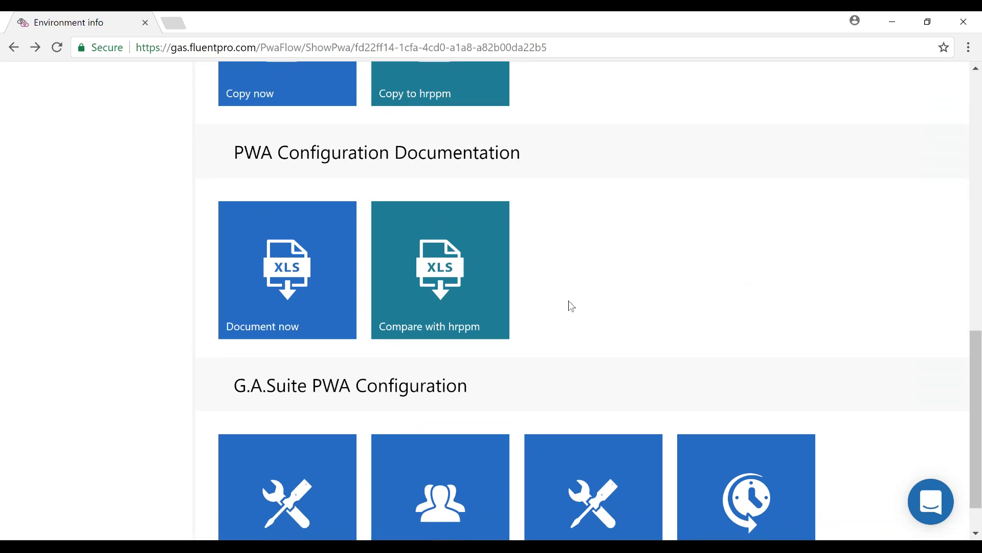
scroll(542, 256, down, 1)
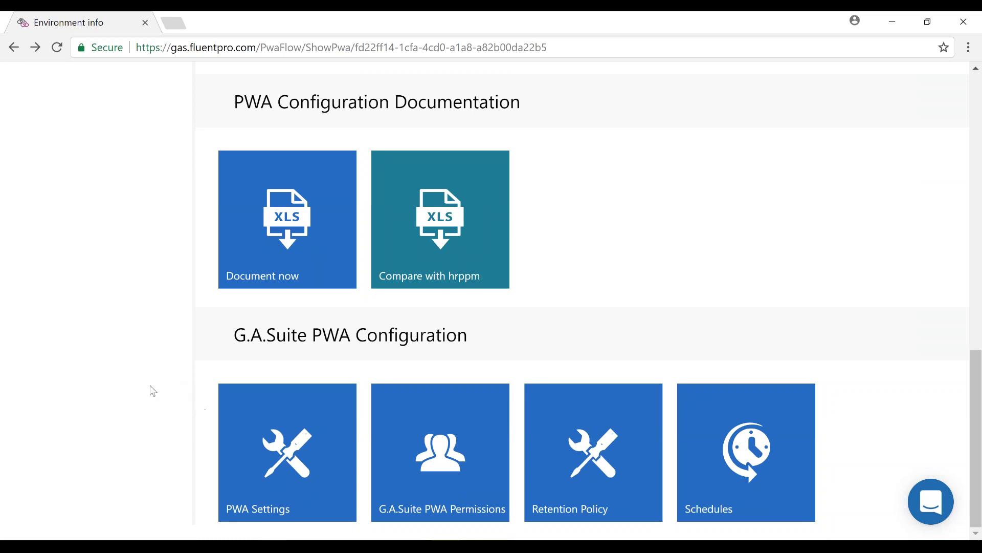
Start a new scheduling profile for ppmexpress_Main, try the Copy and Documentation operations, and cancel it without saving
click(768, 456)
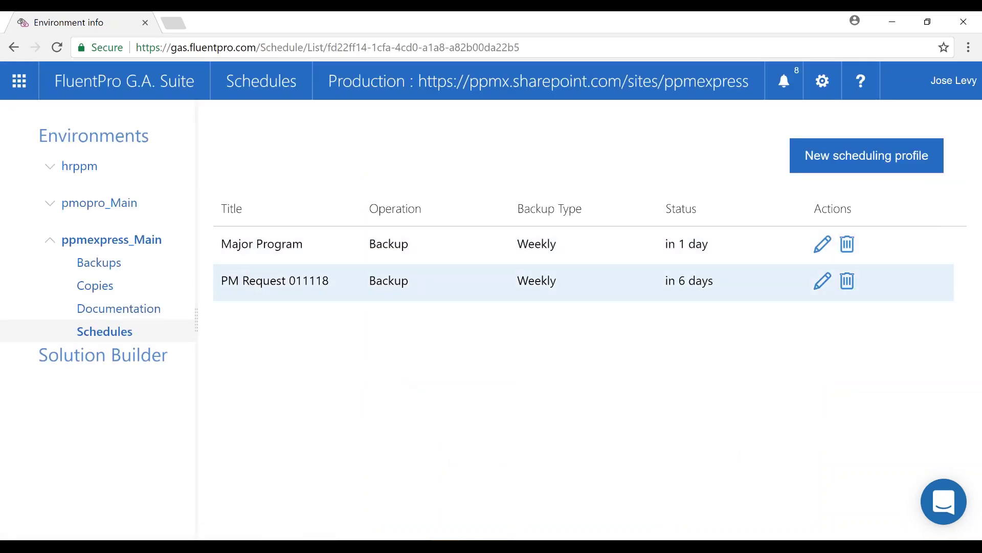
click(867, 156)
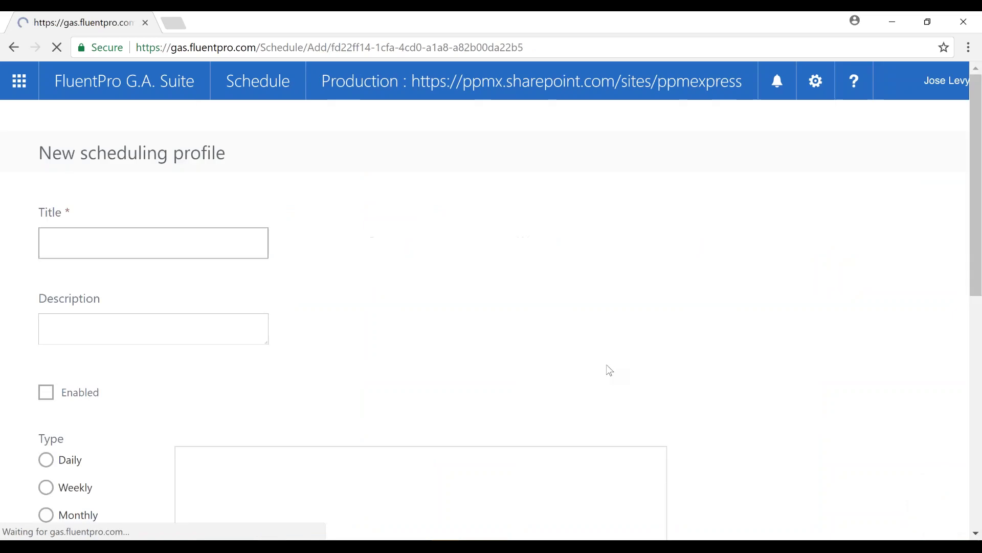
scroll(208, 357, down, 7)
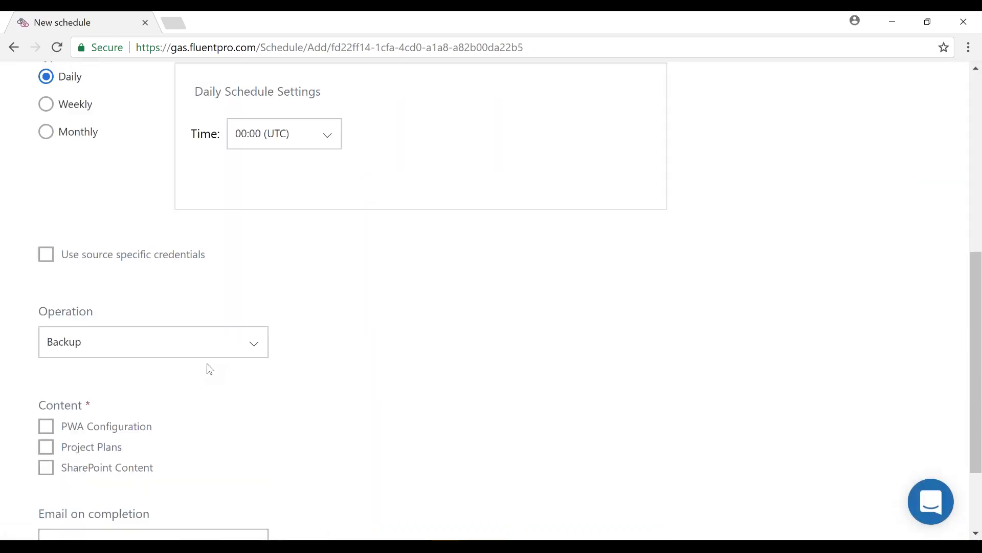
click(241, 356)
click(220, 398)
click(255, 355)
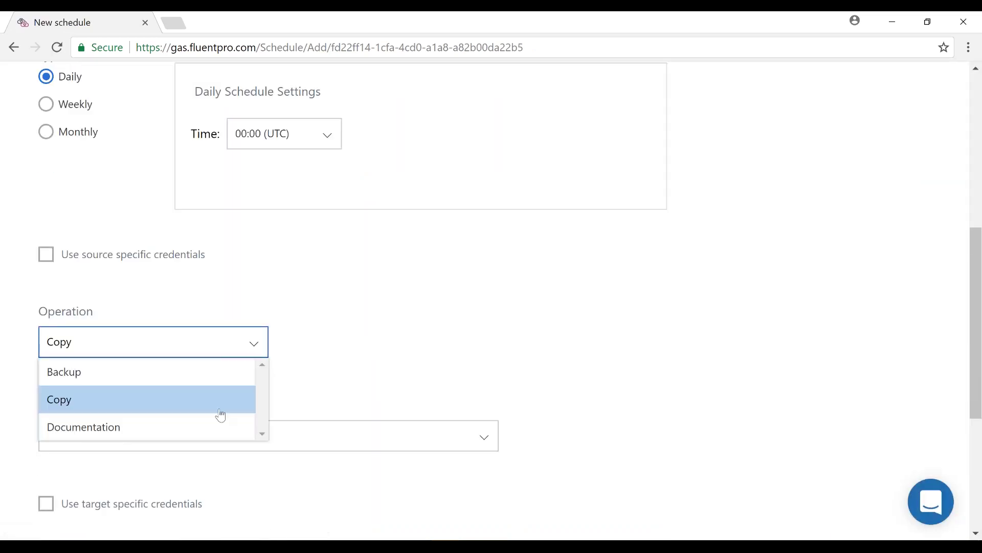
click(221, 426)
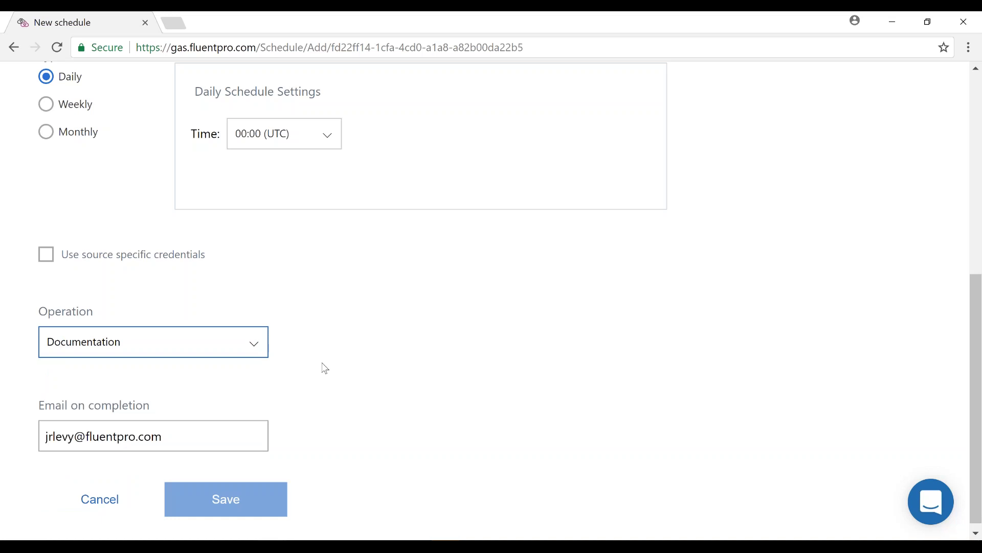
scroll(322, 370, up, 3)
scroll(322, 370, down, 3)
click(174, 480)
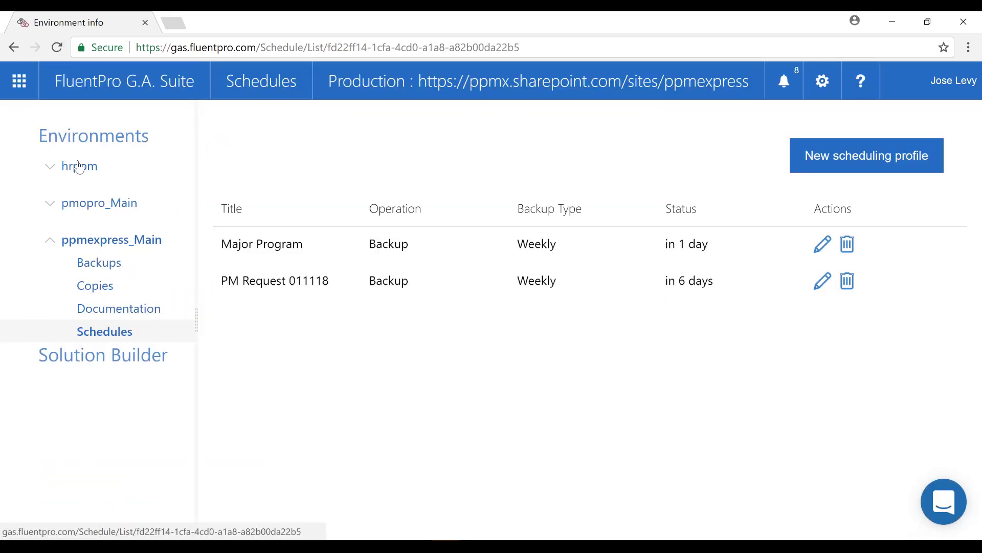
Open the hrppm environment overview and examine its backup, snapshot, documentation and G.A.Suite PWA Configuration sections
click(79, 166)
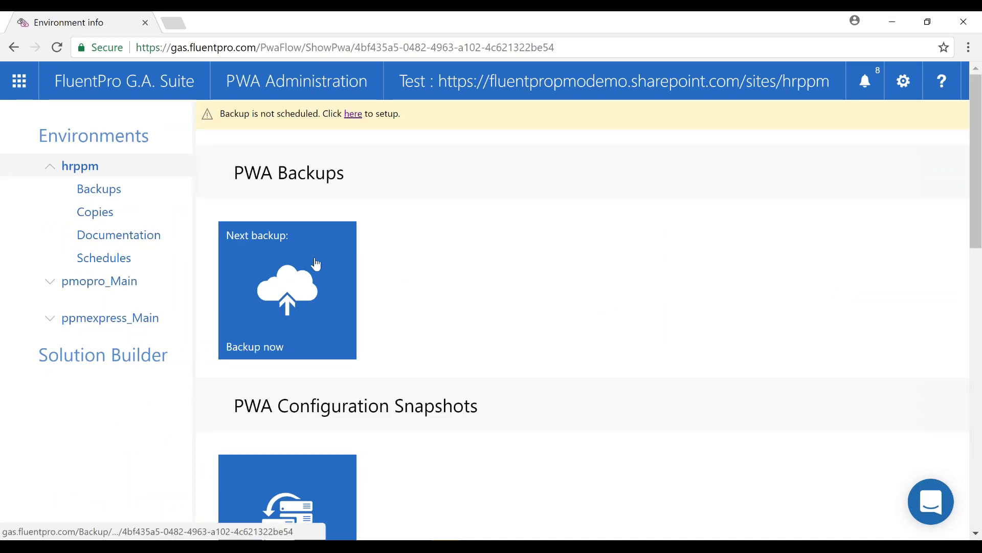
scroll(428, 309, down, 4)
scroll(429, 309, down, 5)
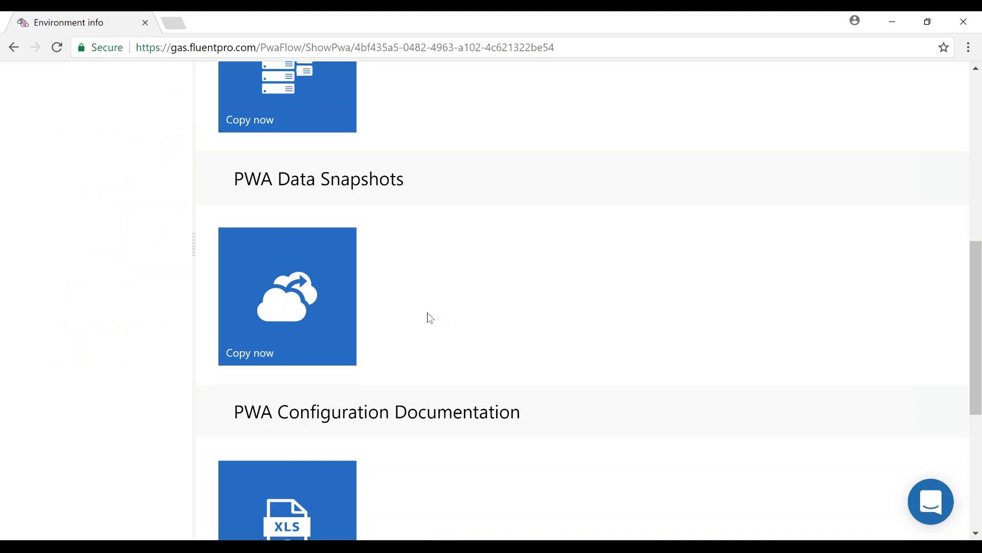
scroll(431, 321, down, 3)
scroll(428, 321, up, 7)
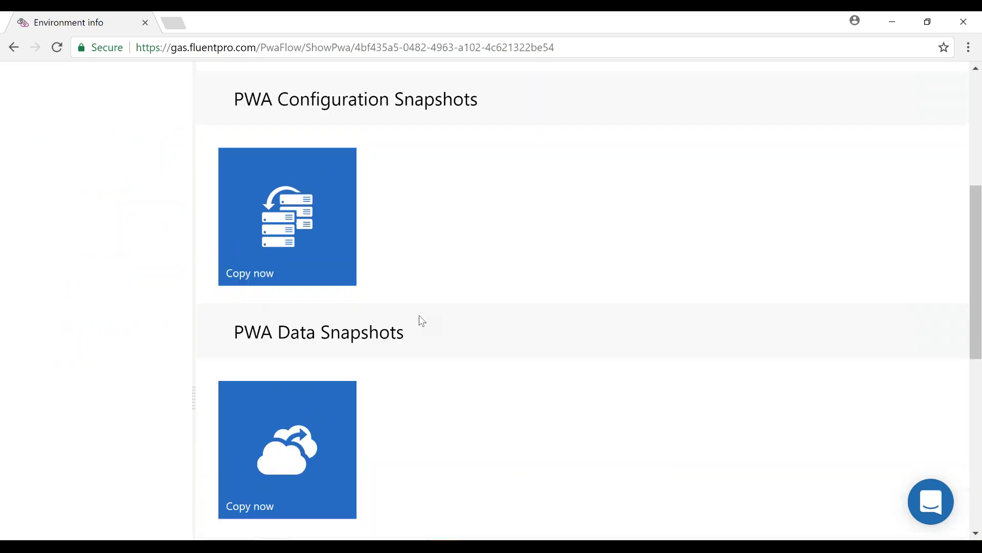
scroll(420, 321, down, 7)
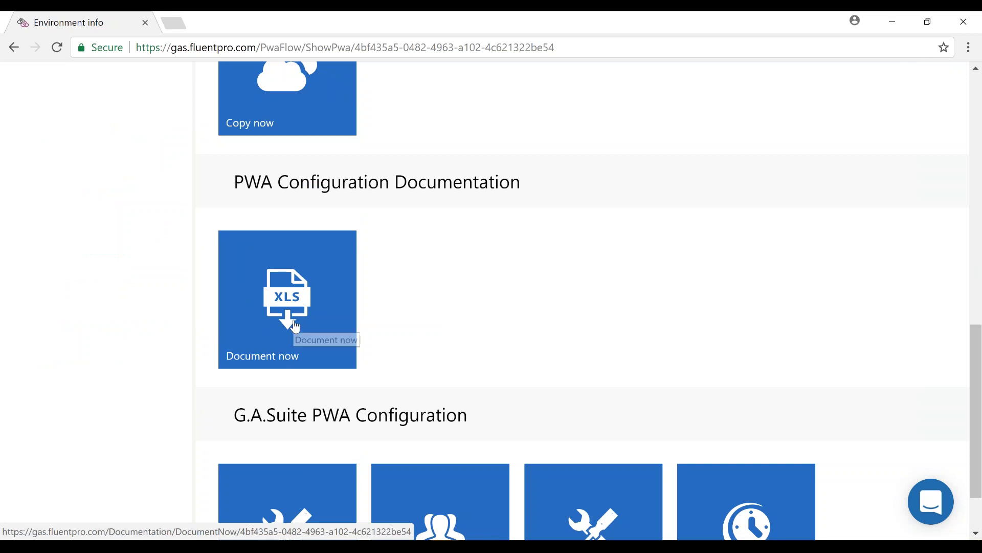
scroll(295, 325, down, 1)
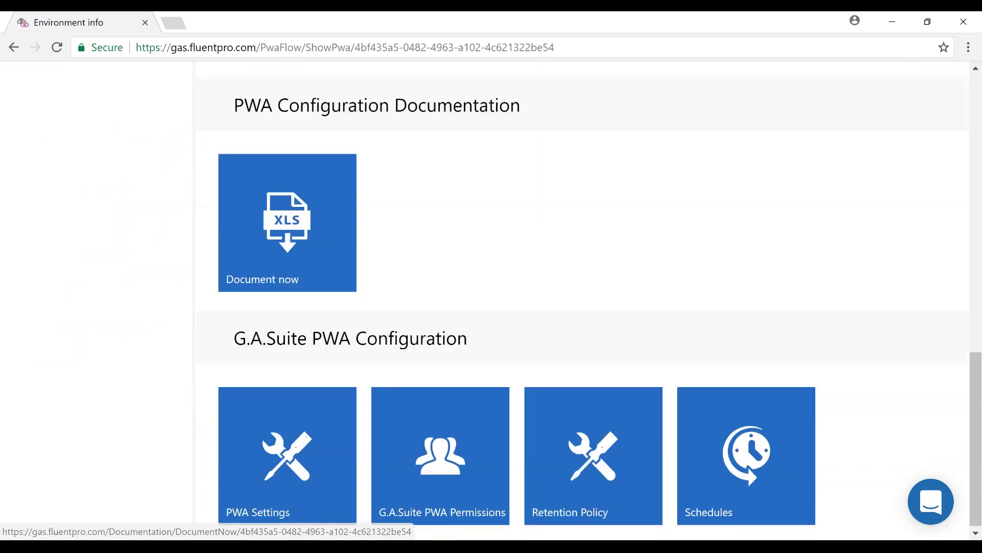
Go back through the hrppm overview and examine its PWA Backups and PWA Configuration Snapshots options
scroll(406, 268, up, 4)
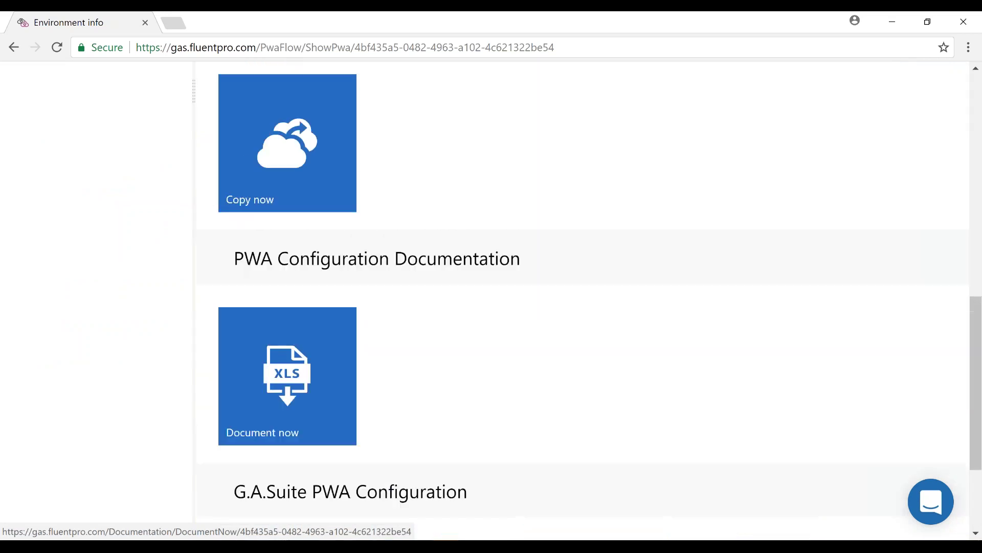
scroll(405, 268, up, 3)
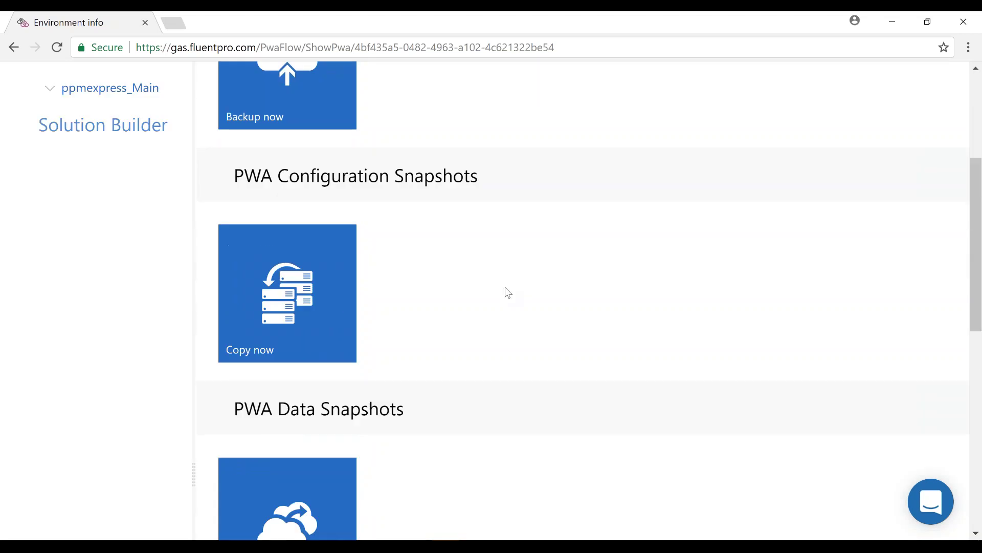
scroll(507, 295, up, 1)
scroll(506, 295, up, 1)
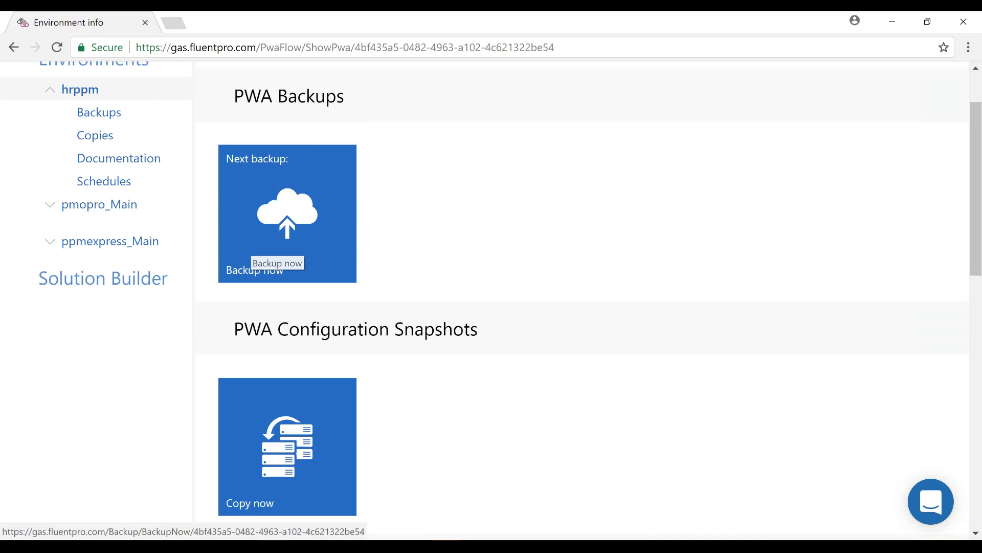
scroll(328, 435, down, 1)
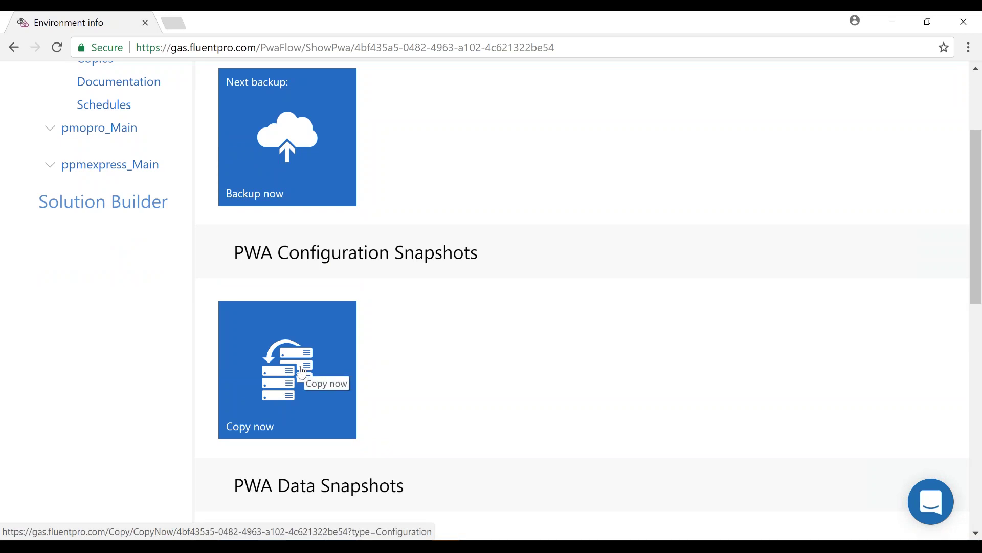
scroll(302, 372, up, 3)
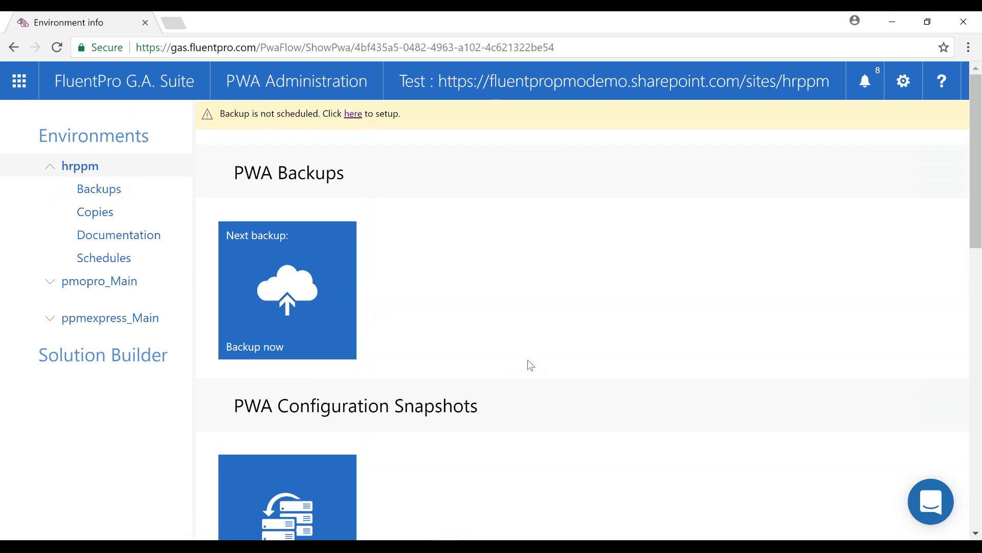
scroll(527, 360, down, 3)
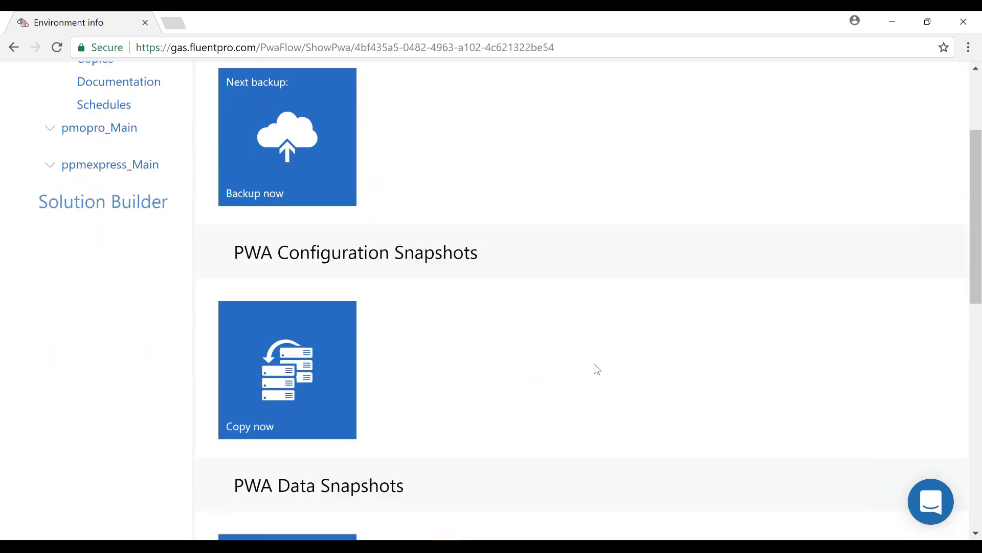